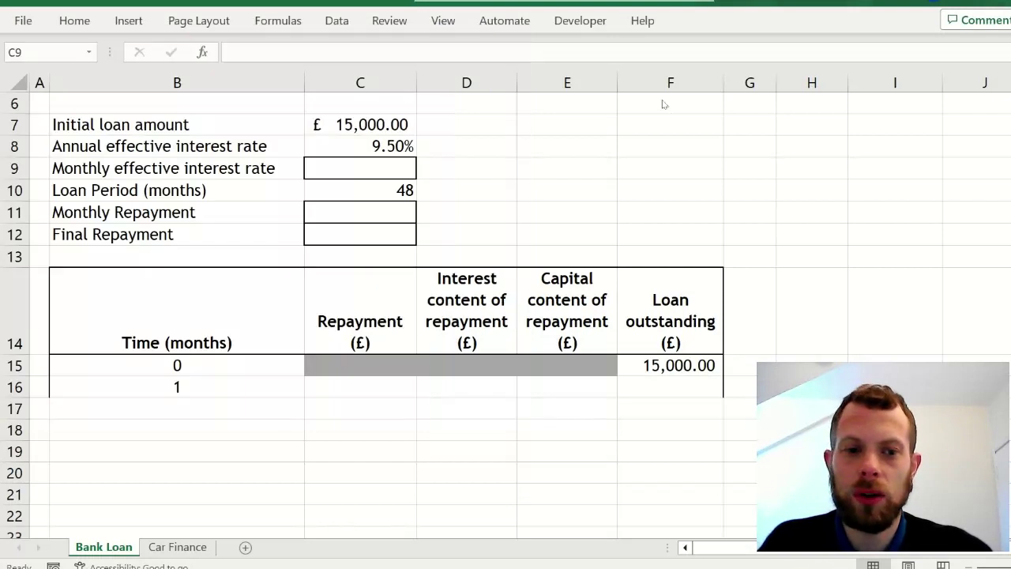
# - Calculate the monthly effective interest rate in C9 with the formula =(1+C8)^(1/12)-1
pyautogui.click(346, 166)
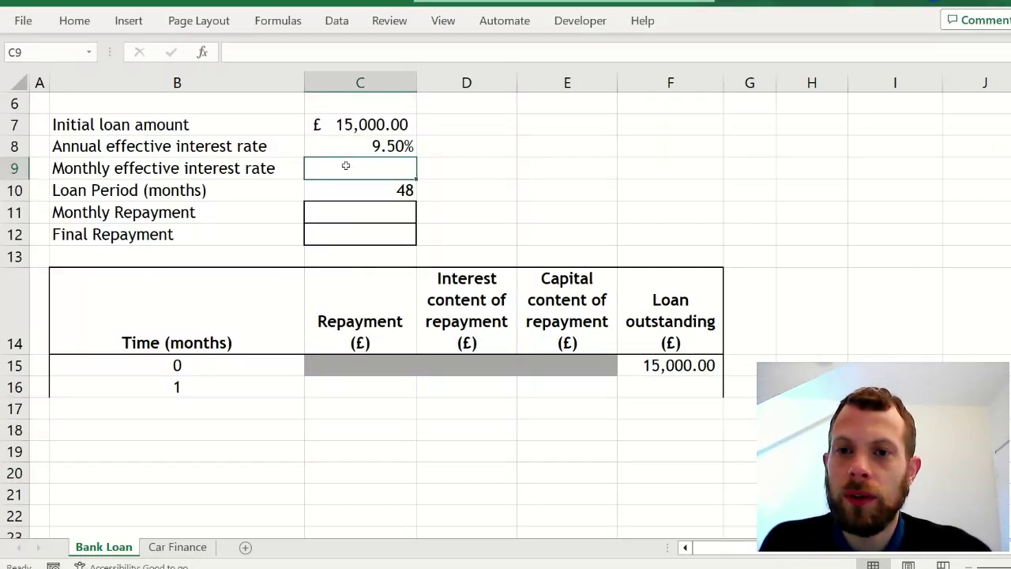
pyautogui.write('=(1+')
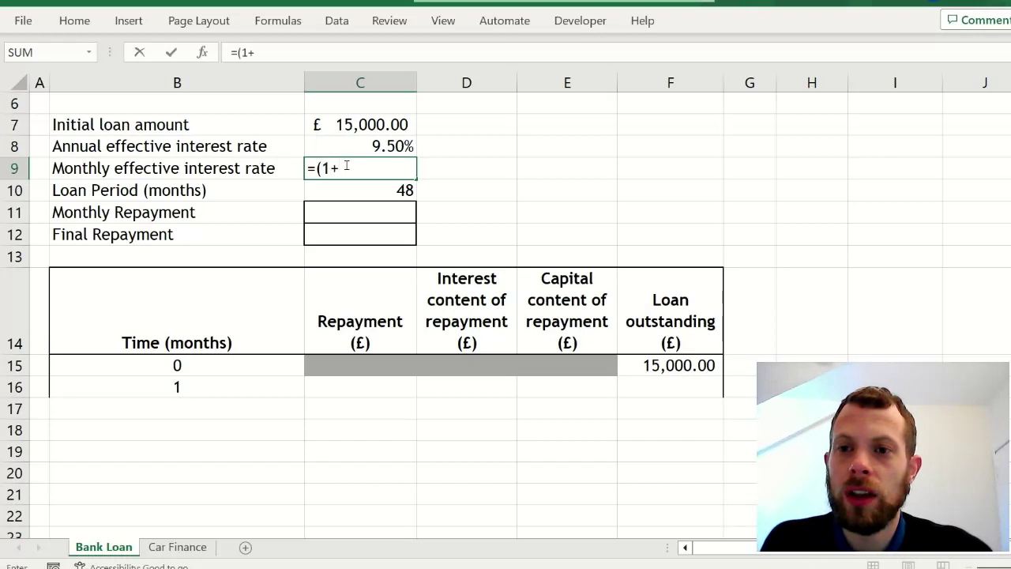
pyautogui.click(363, 146)
pyautogui.write(')')
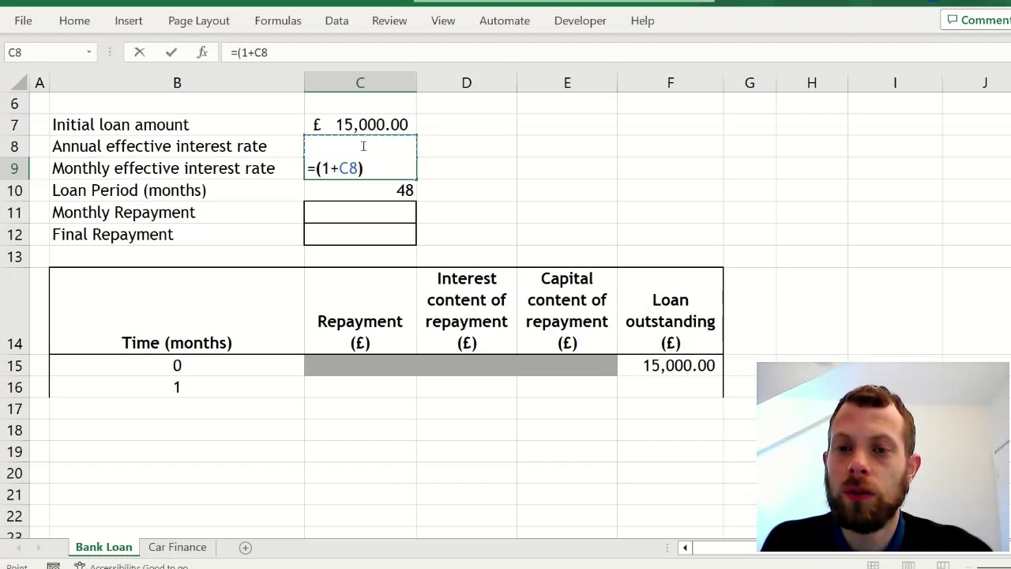
pyautogui.write('^')
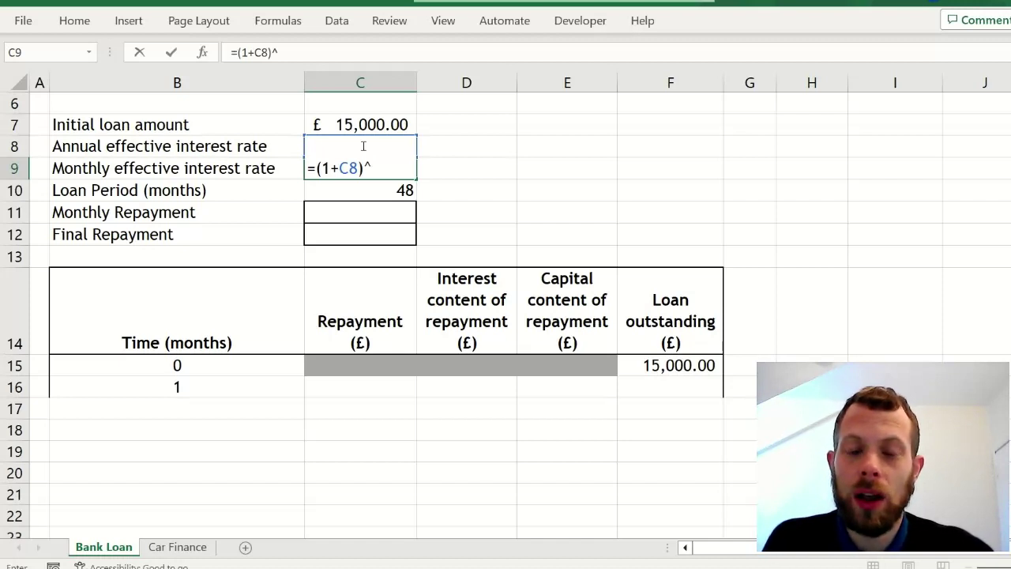
pyautogui.write('(1/12)-1')
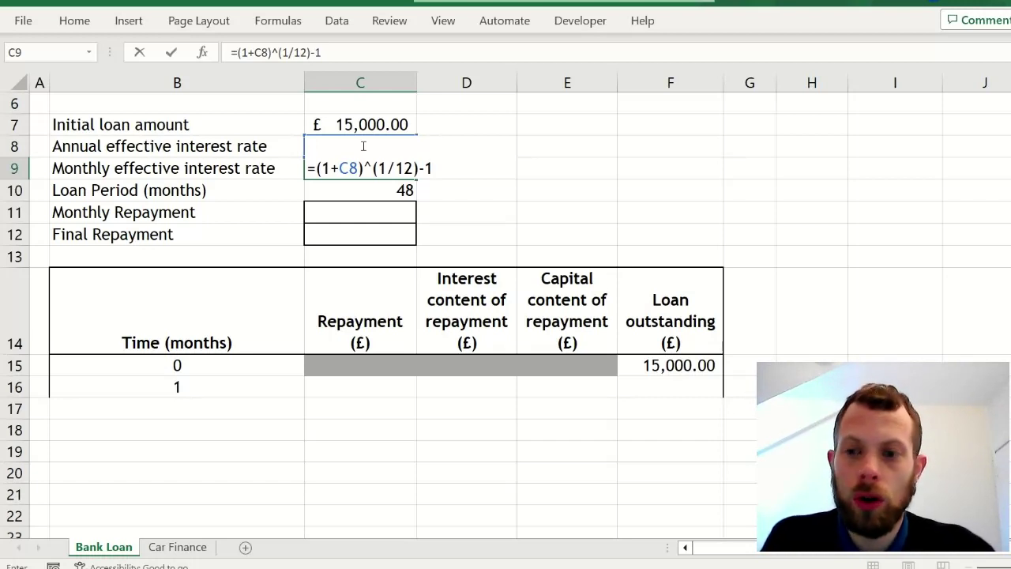
pyautogui.press('Return')
# - Enter 400 as the trial Monthly Repayment in C11
pyautogui.press('Return')
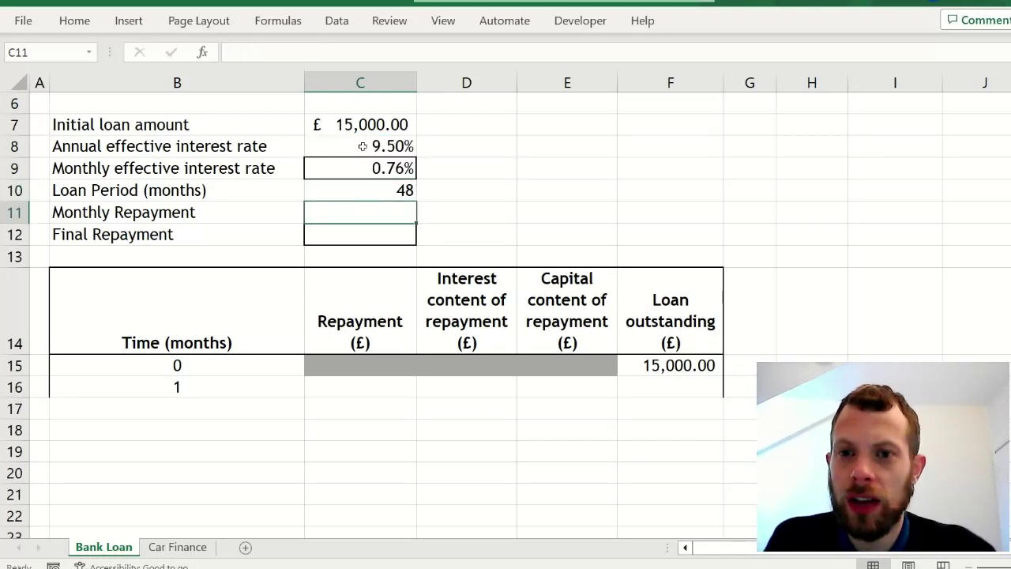
pyautogui.write('400')
pyautogui.press('Return')
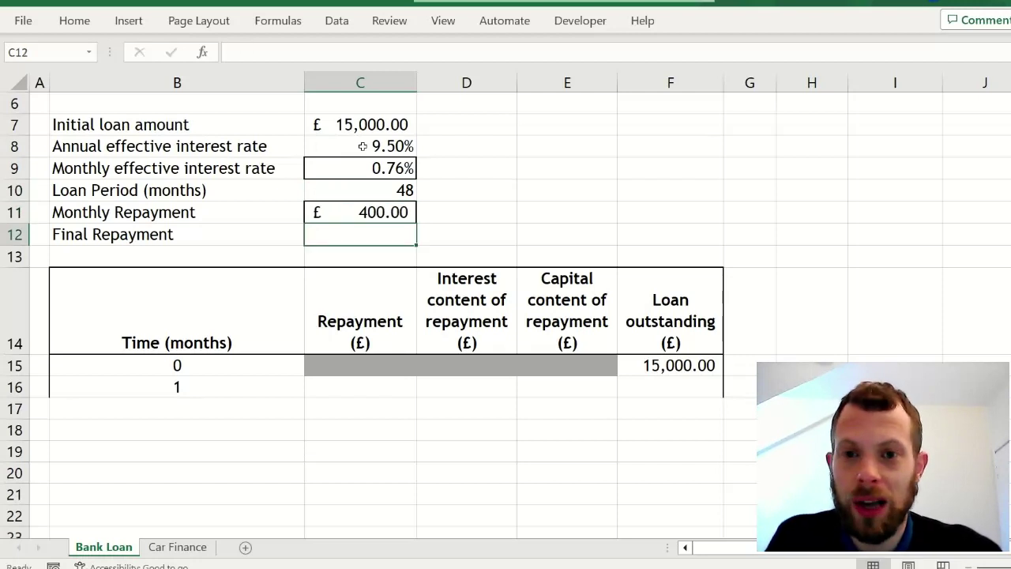
# - Extend the Time (months) series in column B from 0 and 1 down to month 48
pyautogui.click(345, 388)
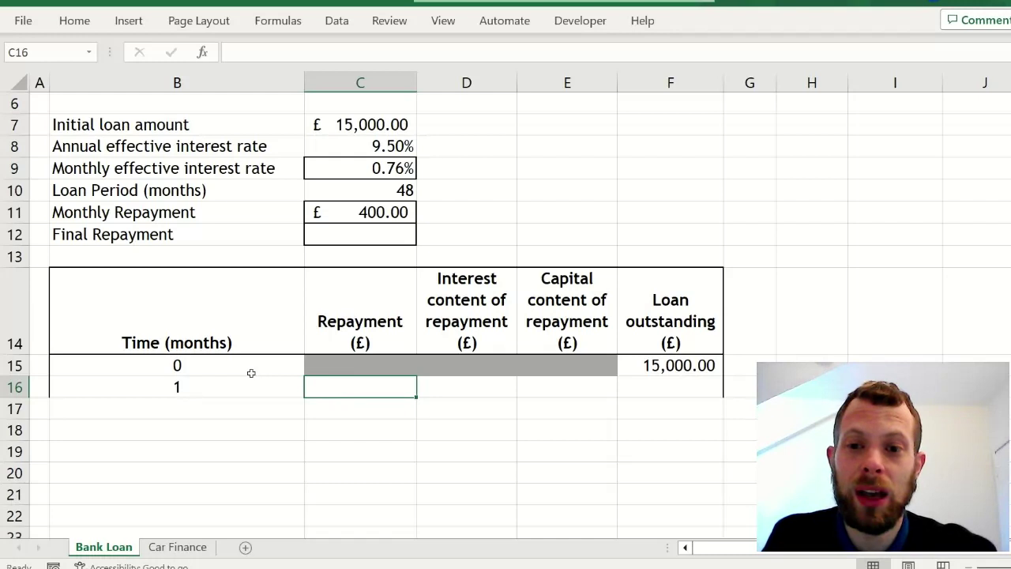
pyautogui.moveTo(229, 356); pyautogui.dragTo(228, 374)
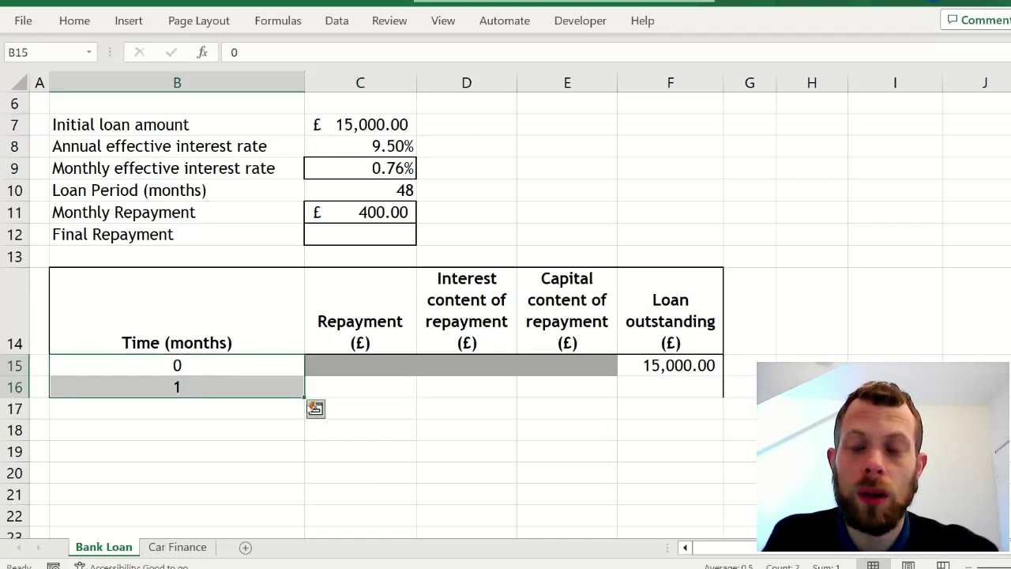
pyautogui.moveTo(304, 396); pyautogui.dragTo(289, 366)
pyautogui.click(354, 340)
pyautogui.scroll(7, 356, 342)
pyautogui.click(356, 341)
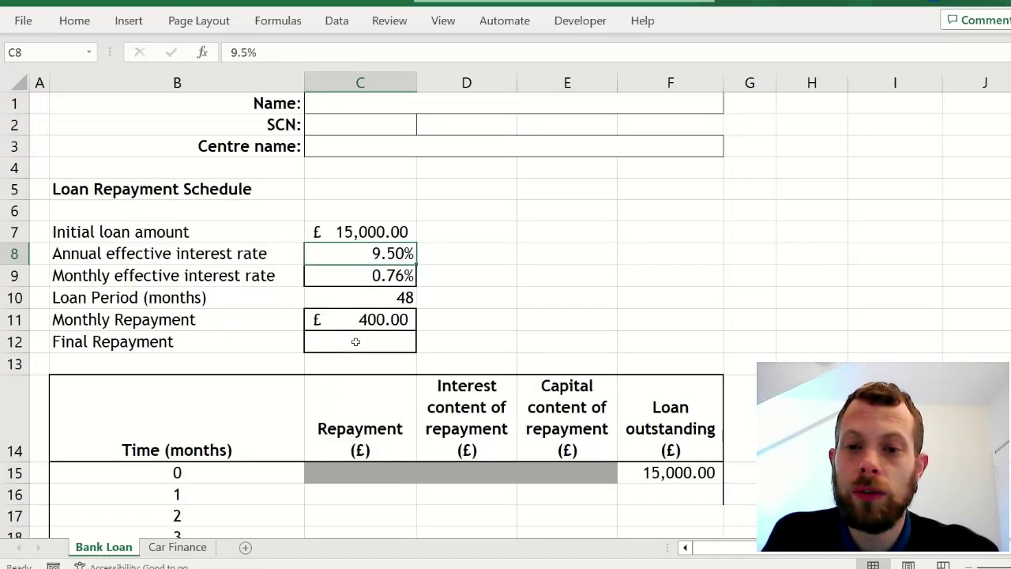
# - Link the month 1 repayment in C16 to the Monthly Repayment with the absolute reference =$C$11
pyautogui.click(367, 492)
pyautogui.write('=')
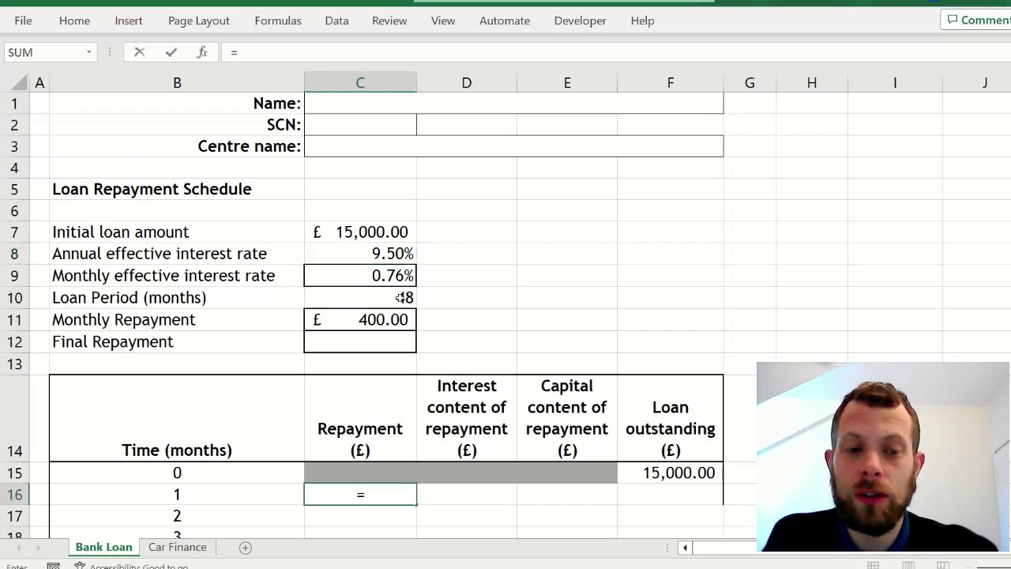
pyautogui.click(374, 315)
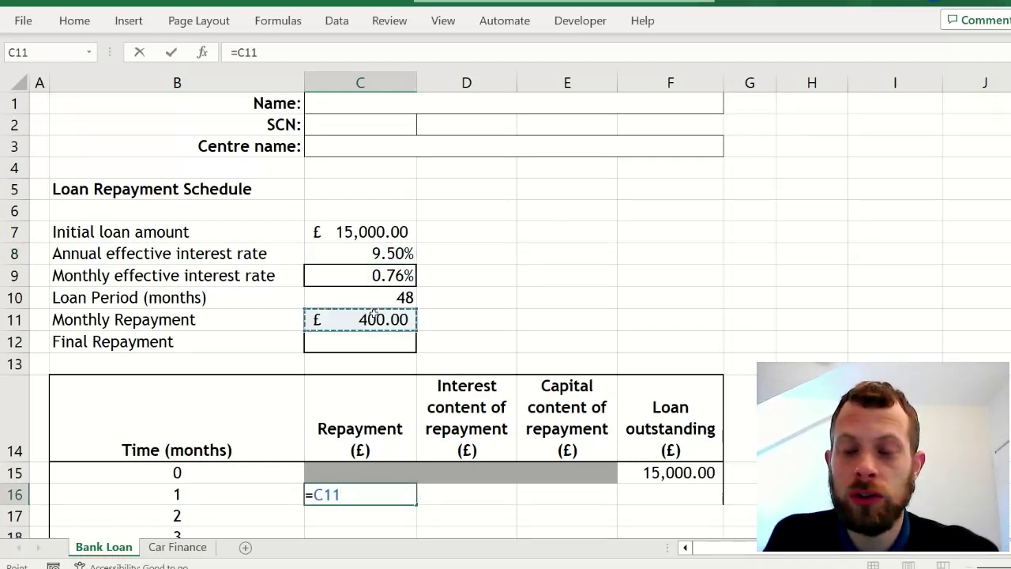
pyautogui.press('F4')
pyautogui.press('Return')
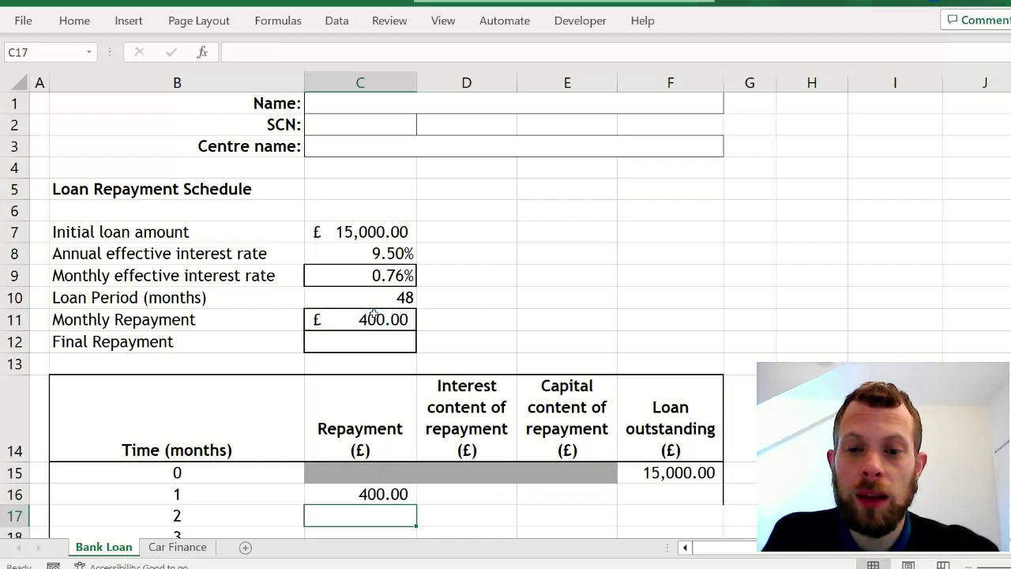
# - Calculate the month 1 interest content in D16 with =ROUND(F15*$C$9,2)
pyautogui.press('Up')
pyautogui.press('Right')
pyautogui.write('=')
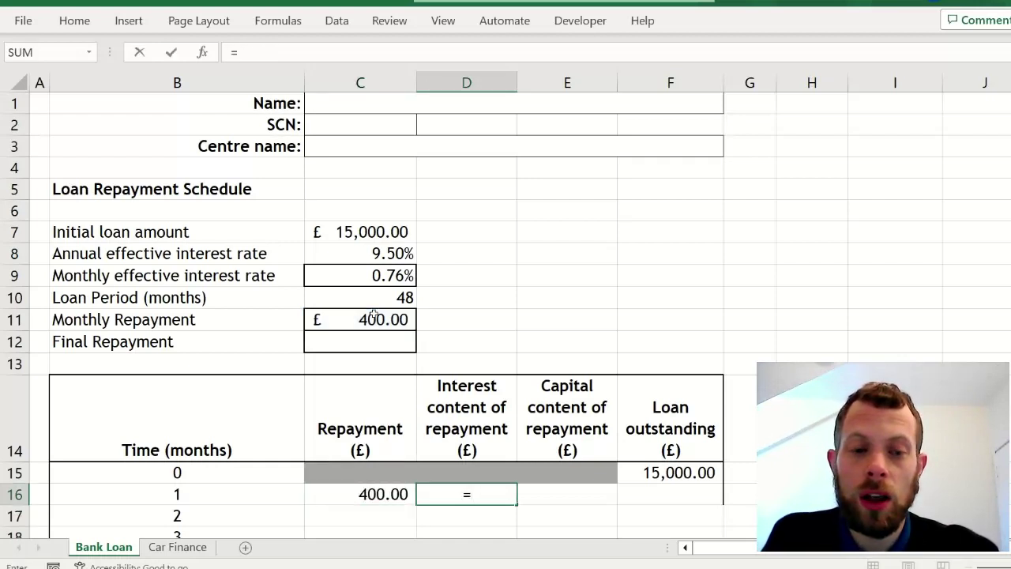
pyautogui.write('round(')
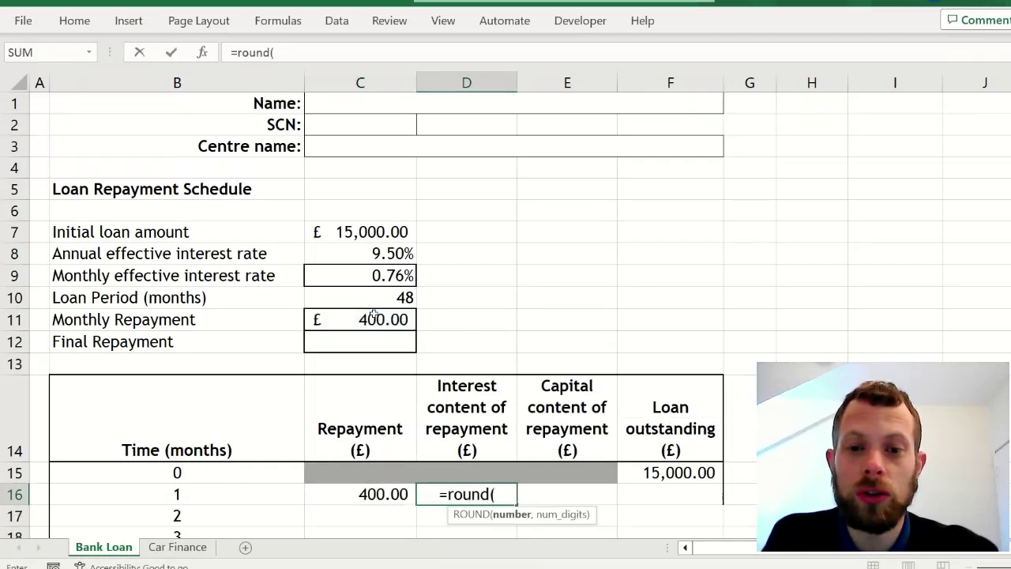
pyautogui.click(678, 470)
pyautogui.write('*')
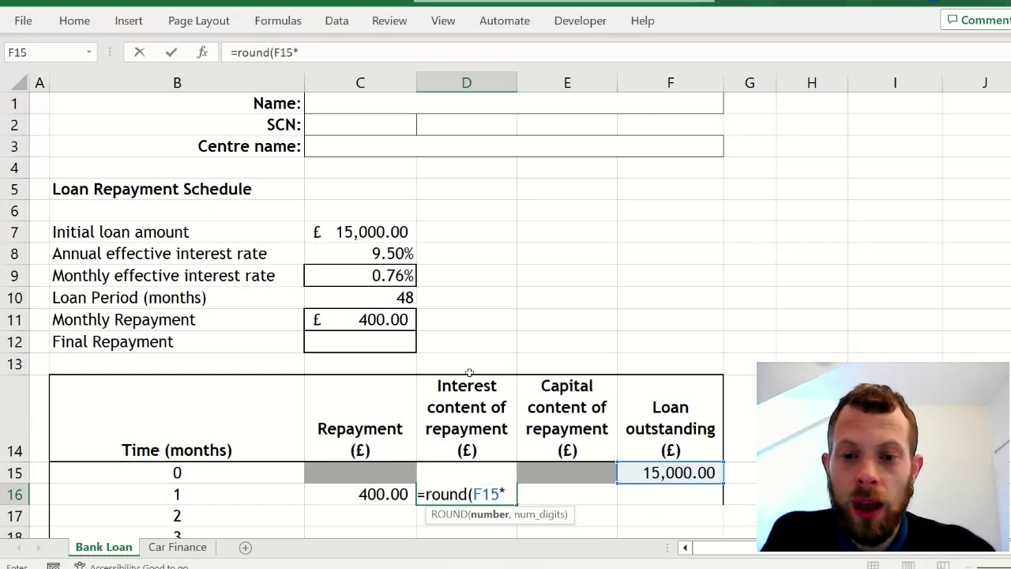
pyautogui.click(379, 275)
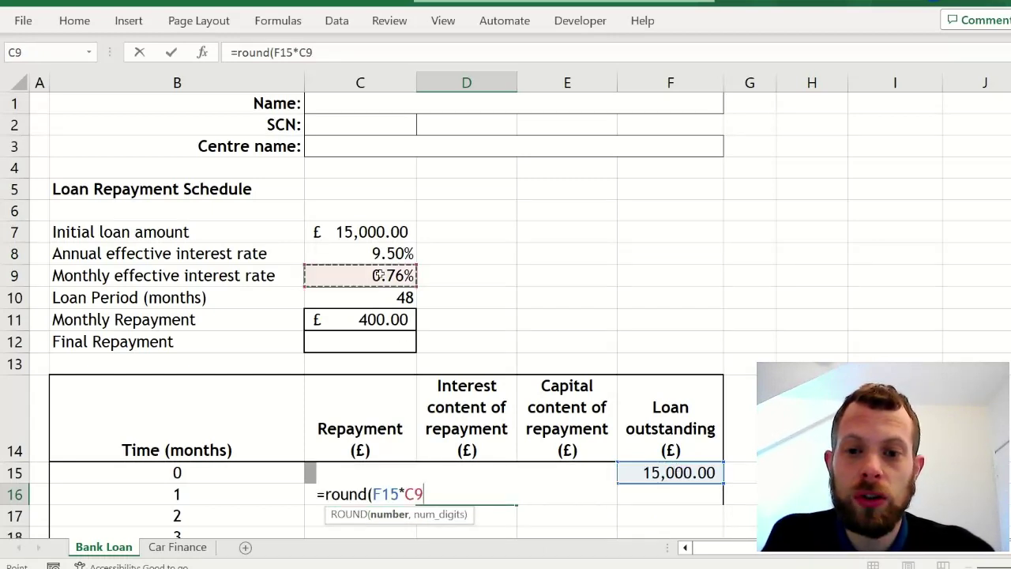
pyautogui.press('F4')
pyautogui.write(',')
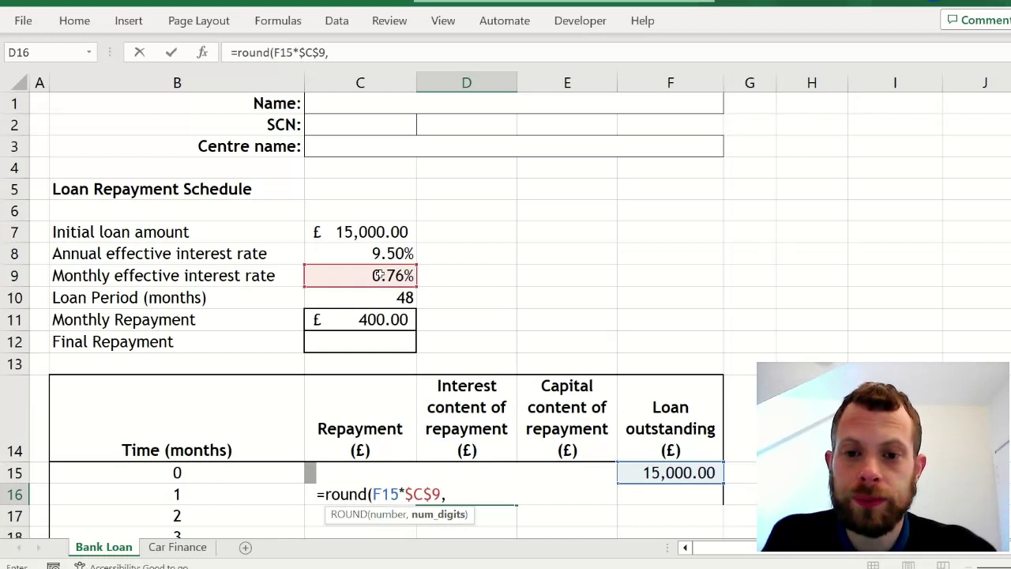
pyautogui.write('2)')
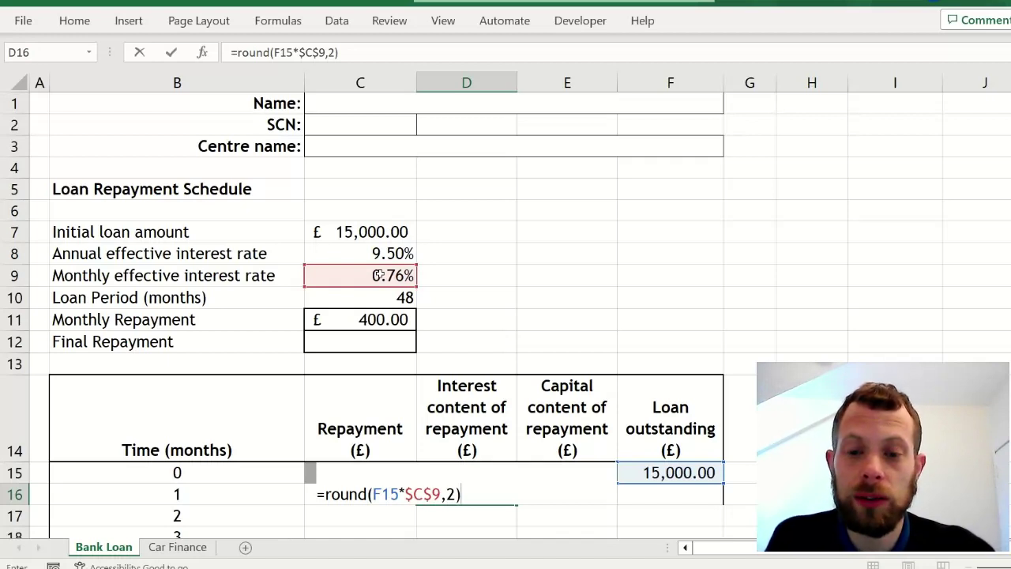
pyautogui.press('Return')
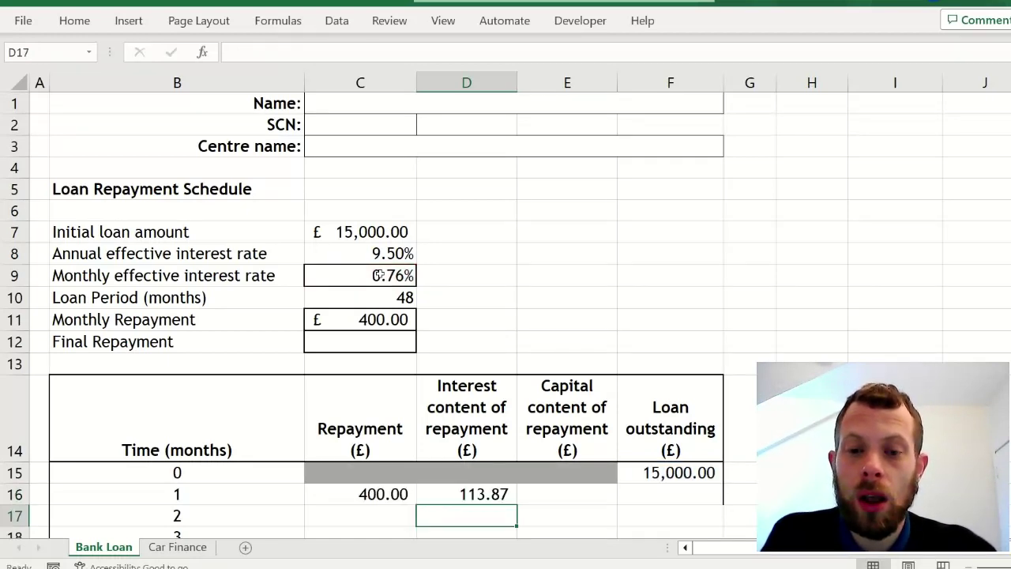
# - Calculate the month 1 capital content in E16 as repayment minus interest, =C16-D16
pyautogui.press('Up')
pyautogui.press('Right')
pyautogui.write('=')
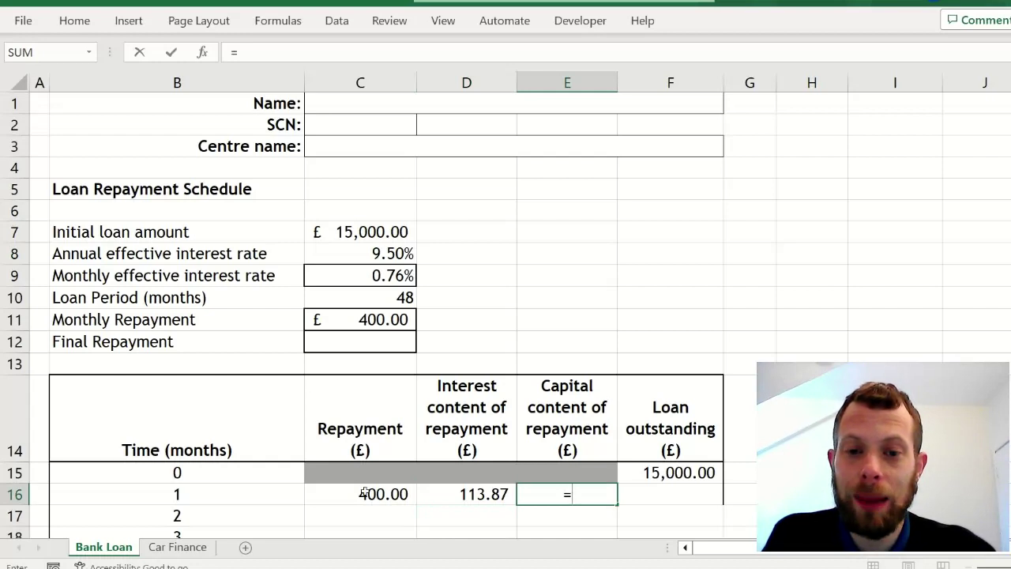
pyautogui.click(363, 493)
pyautogui.write('-')
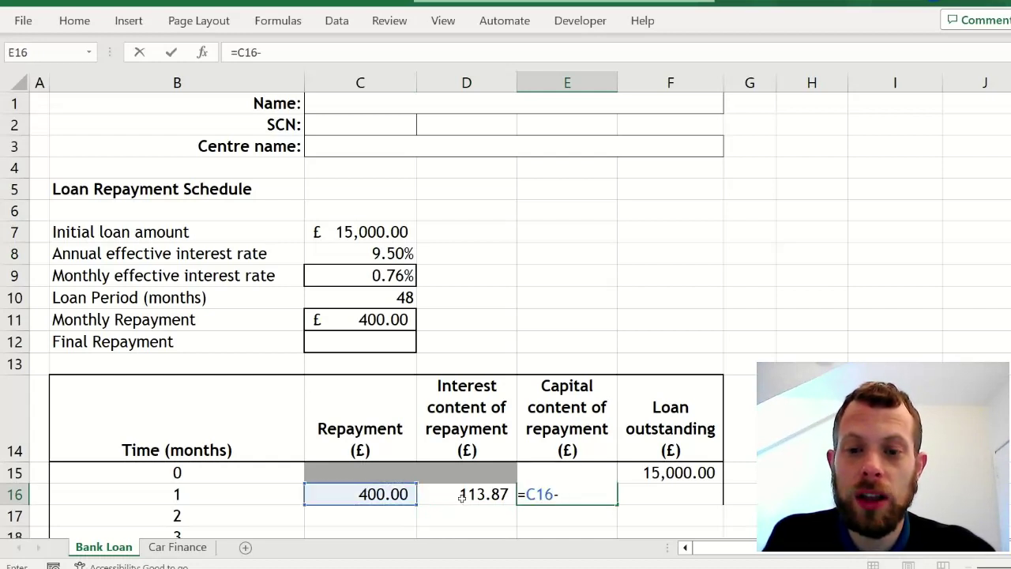
pyautogui.click(461, 496)
pyautogui.press('Return')
# - Calculate the month 1 loan outstanding in F16 with =F15-E16
pyautogui.press('Up')
pyautogui.press('Right')
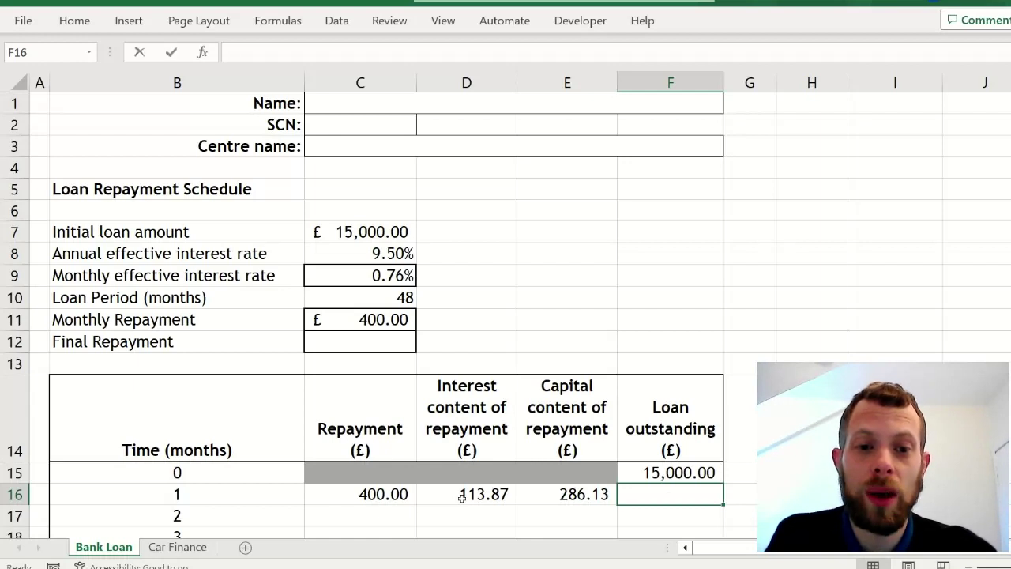
pyautogui.write('=')
pyautogui.click(706, 473)
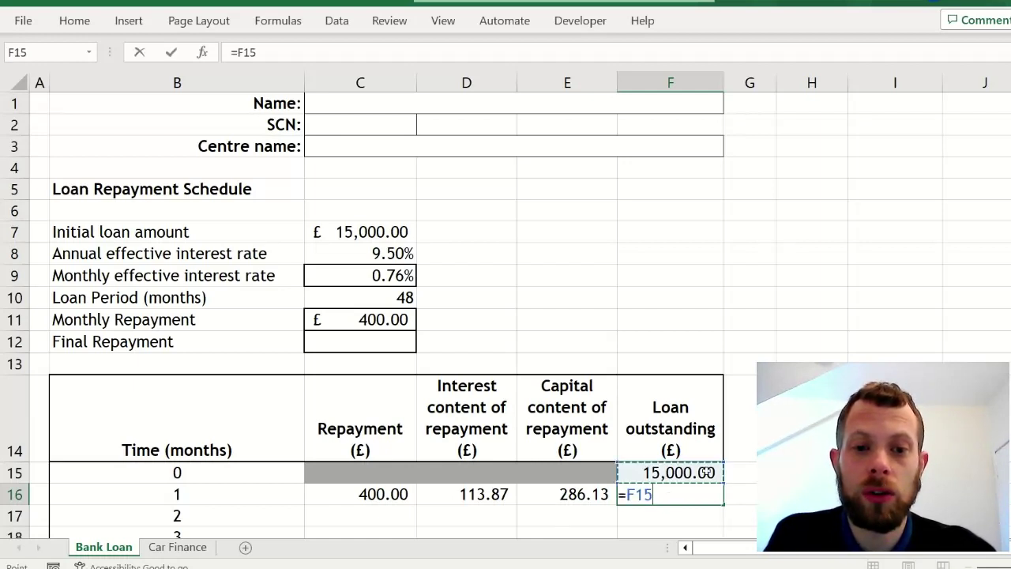
pyautogui.write('-')
pyautogui.click(557, 493)
pyautogui.press('Return')
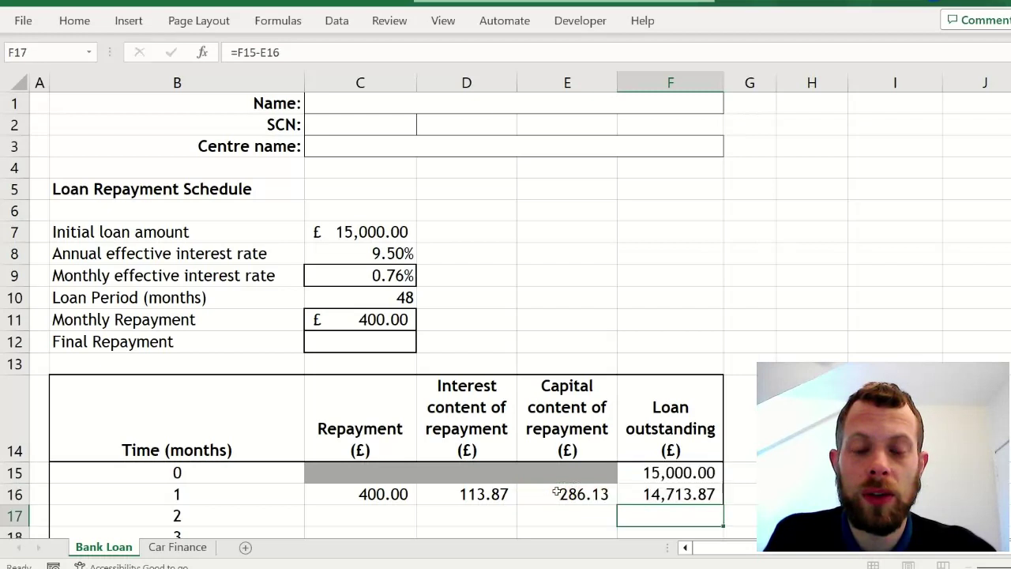
# - Show the sheet's formulas to review them across the schedule, and return to the values view
pyautogui.hotkey('ctrl', '`')
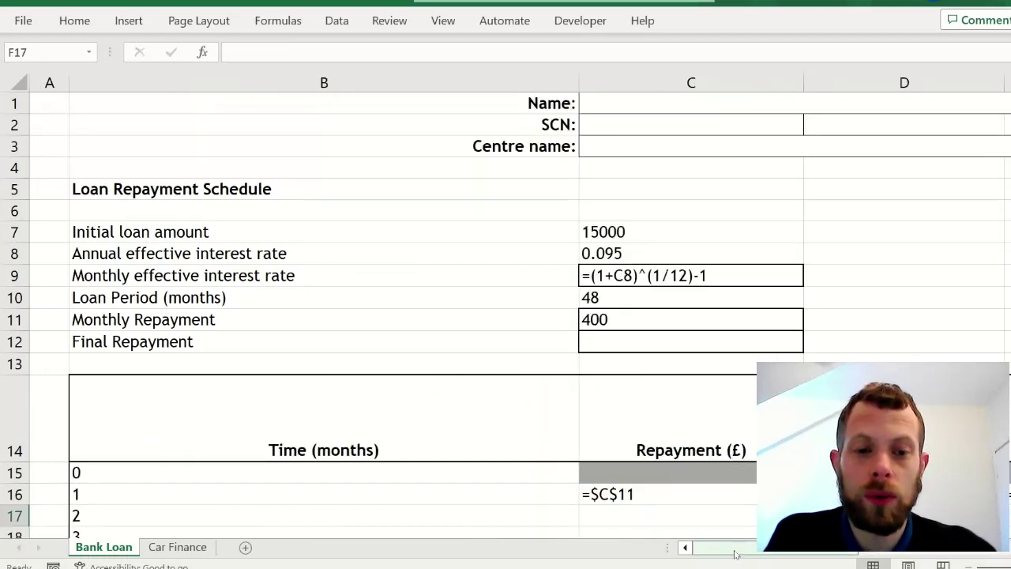
pyautogui.moveTo(734, 553); pyautogui.dragTo(802, 550)
pyautogui.hotkey('ctrl', '`')
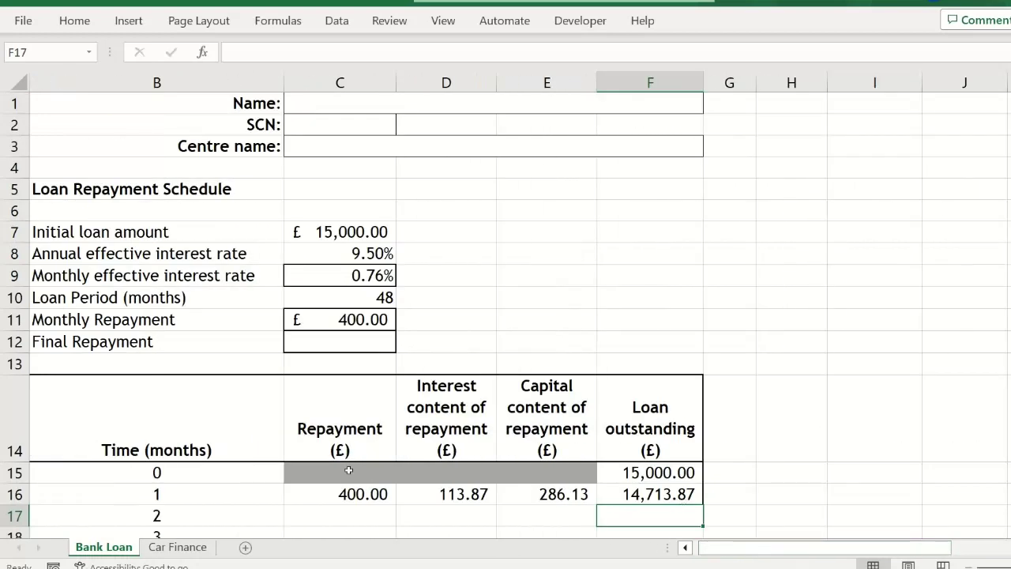
# - Fill the month 1 formulas in C16:F16 down the schedule to month 48 and go to the last rows
pyautogui.moveTo(339, 493); pyautogui.dragTo(634, 494)
pyautogui.doubleClick(702, 504)
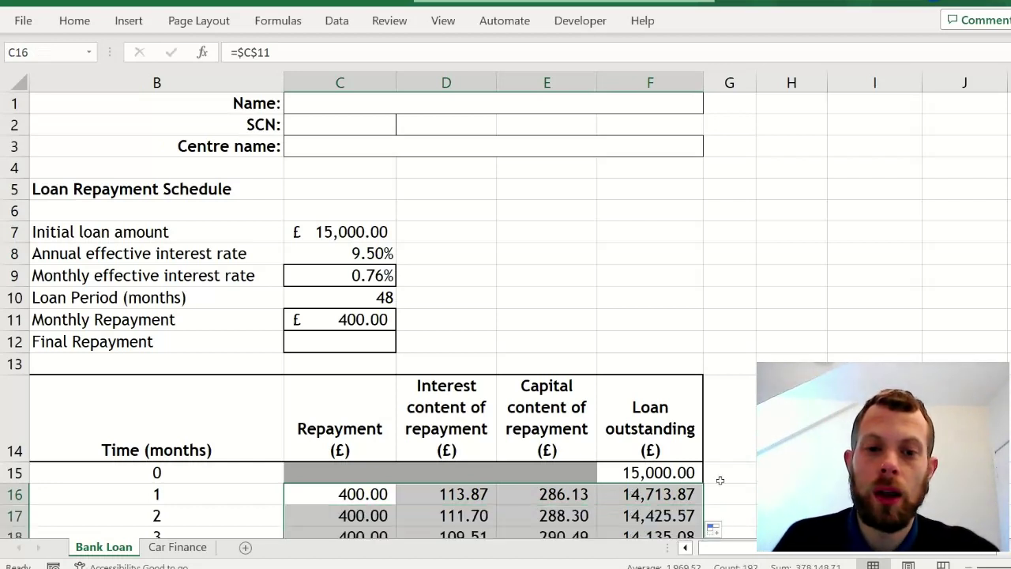
pyautogui.click(720, 480)
pyautogui.press('pagedown')
pyautogui.press('pagedown')
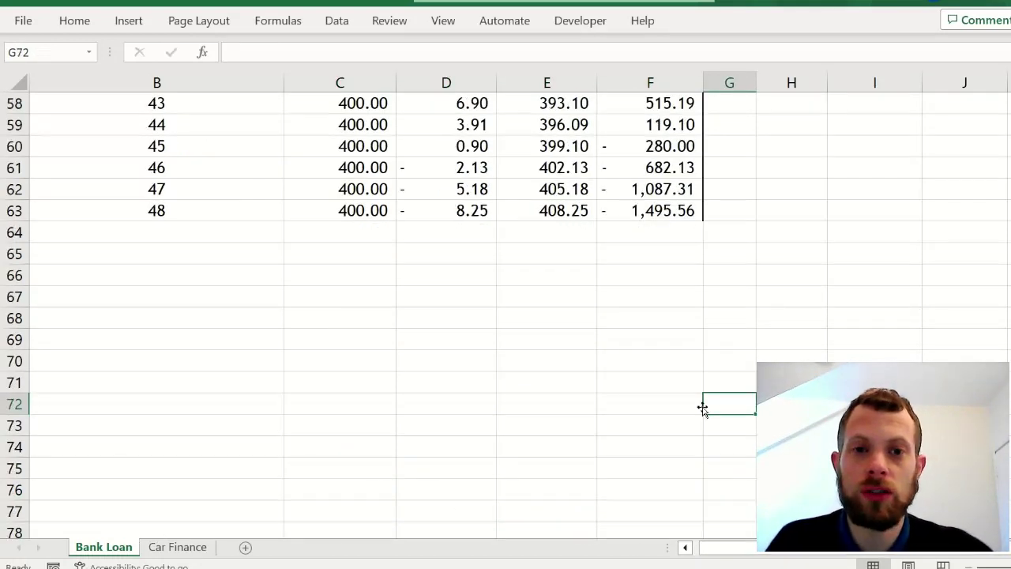
# - Run Goal Seek to set the month 48 loan outstanding in F63 to 0 by changing the monthly repayment in C11, and keep the solution
pyautogui.click(650, 208)
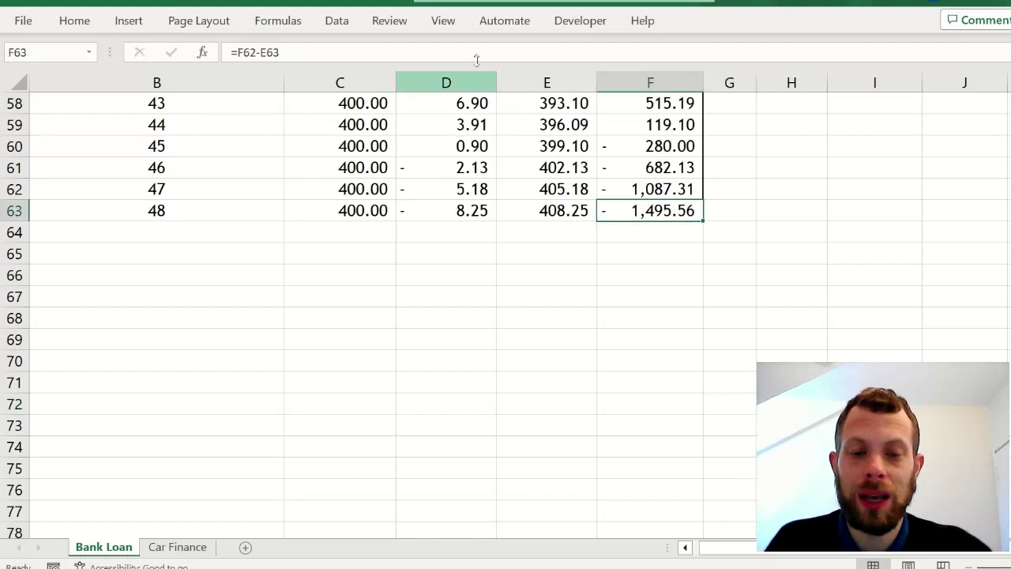
pyautogui.click(337, 21)
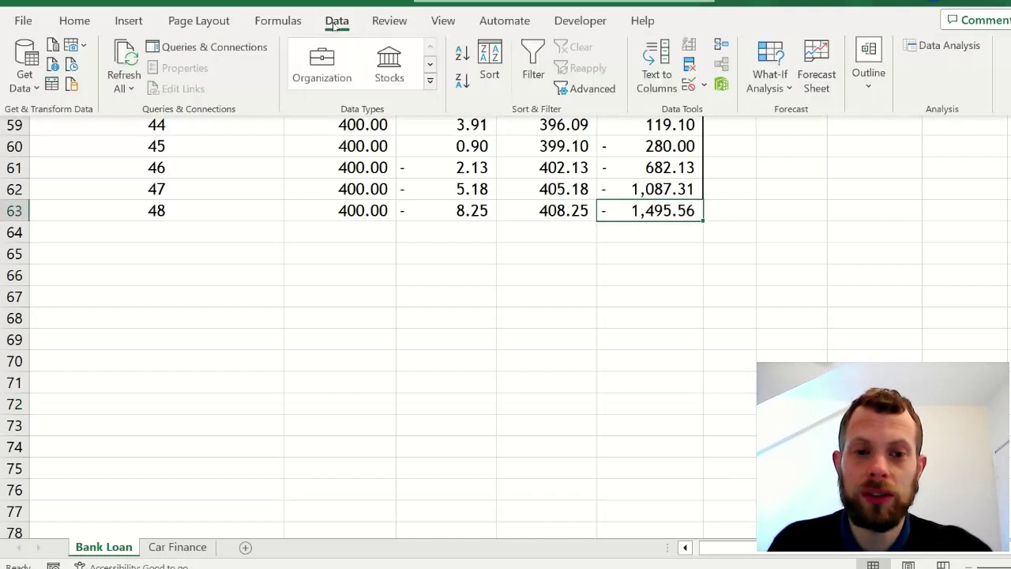
pyautogui.click(758, 75)
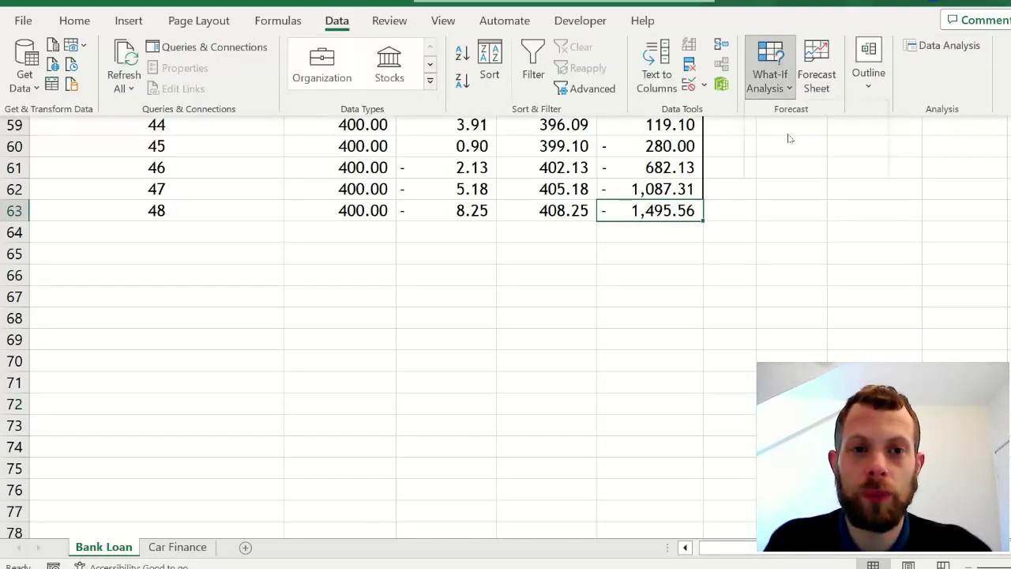
pyautogui.click(789, 138)
pyautogui.click(850, 222)
pyautogui.write('0')
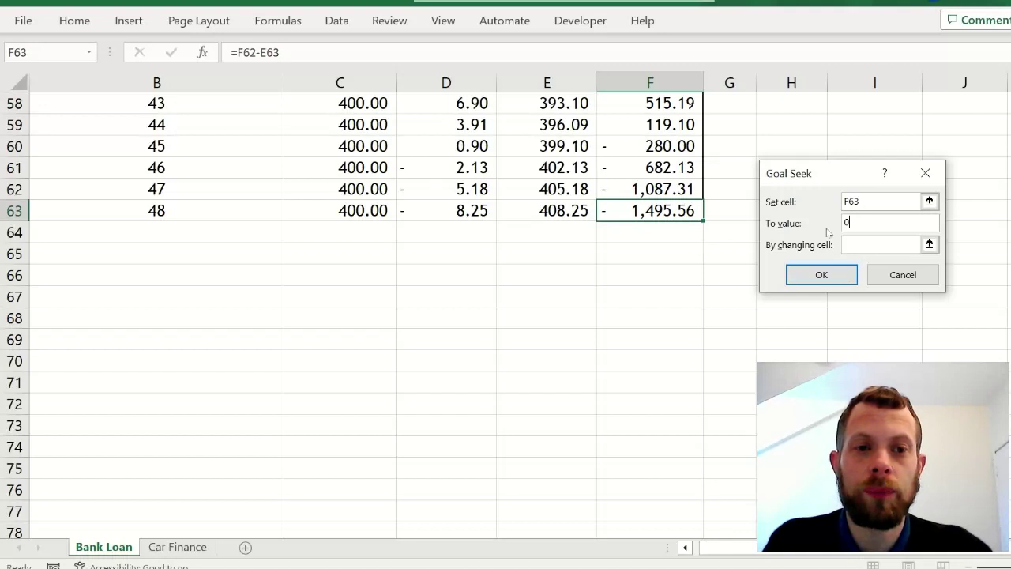
pyautogui.click(875, 241)
pyautogui.scroll(20, 671, 239)
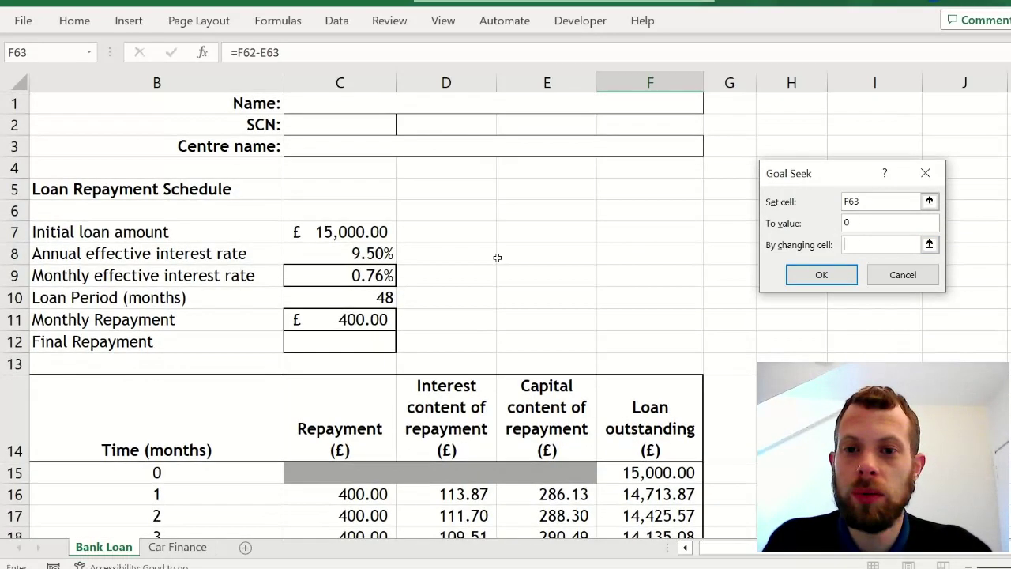
pyautogui.click(323, 318)
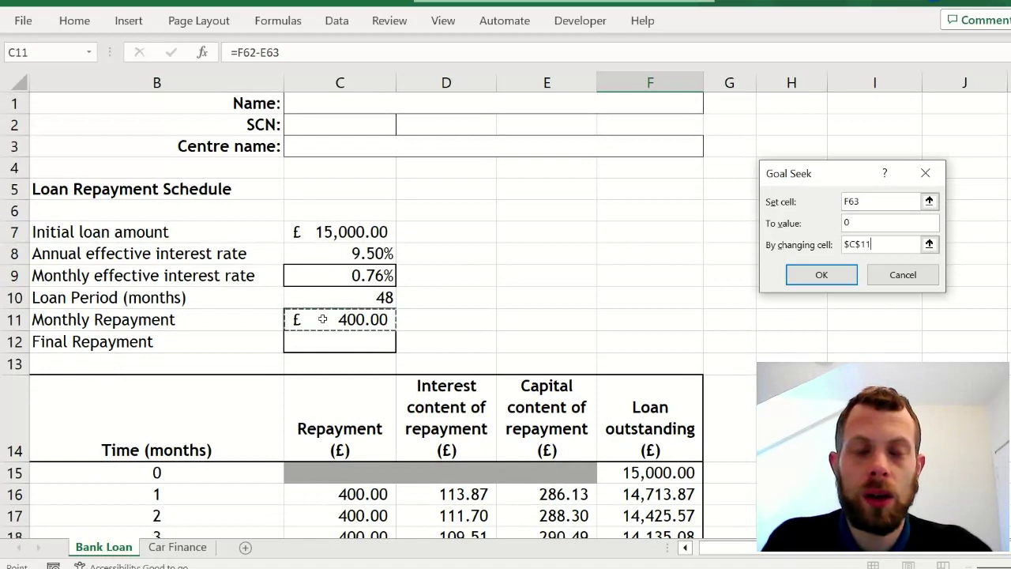
pyautogui.press('Return')
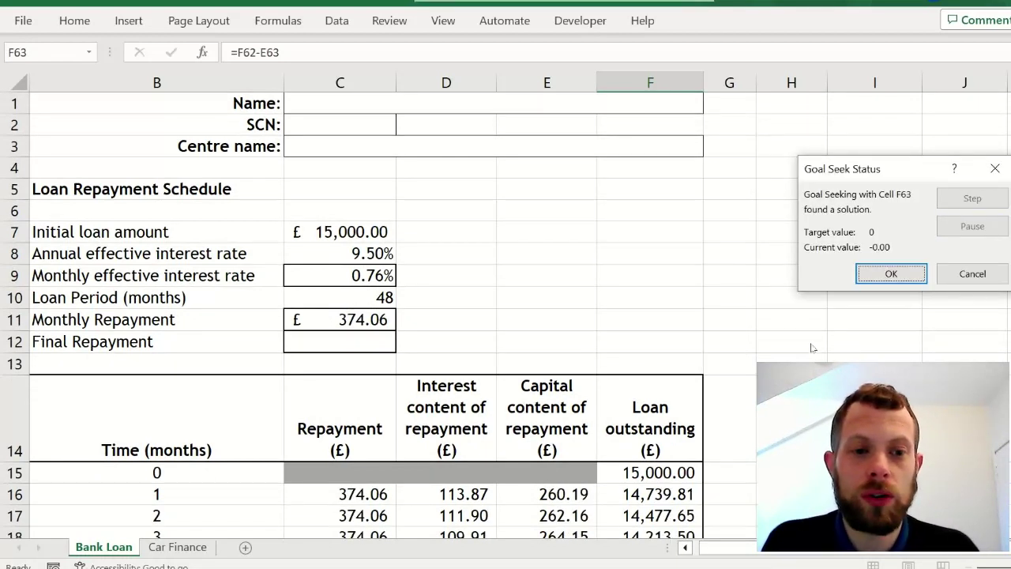
pyautogui.click(873, 277)
# - Round the monthly repayment in C11 to two decimal places by setting it to 374.06
pyautogui.click(328, 315)
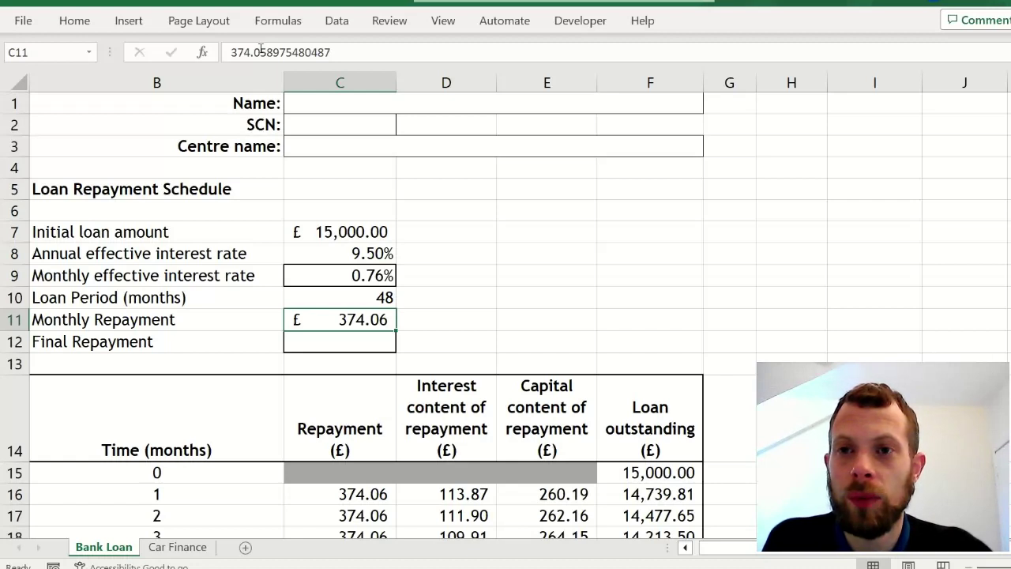
pyautogui.click(260, 52)
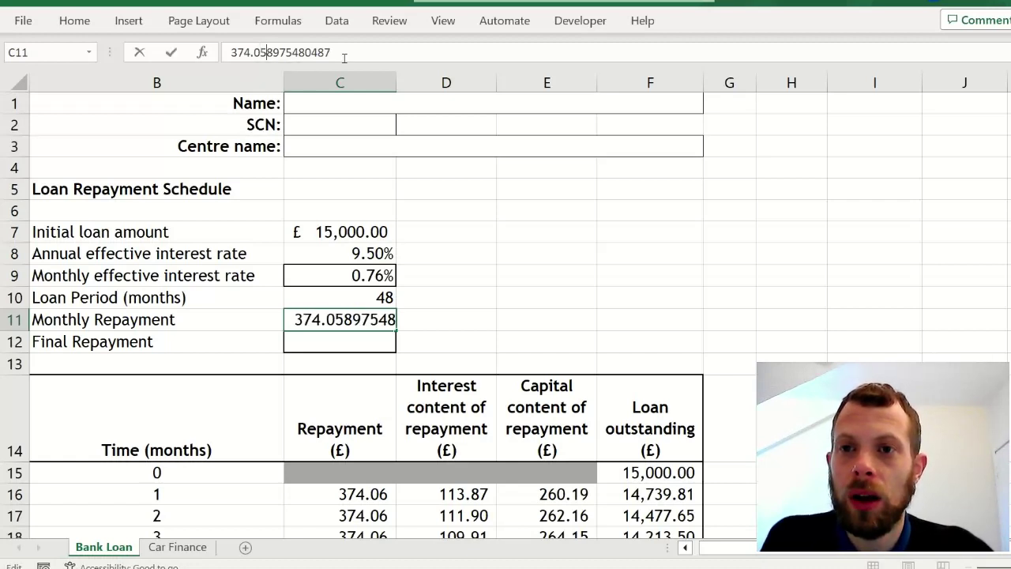
pyautogui.hotkey('shift', 'End')
pyautogui.write('6')
pyautogui.press('Return')
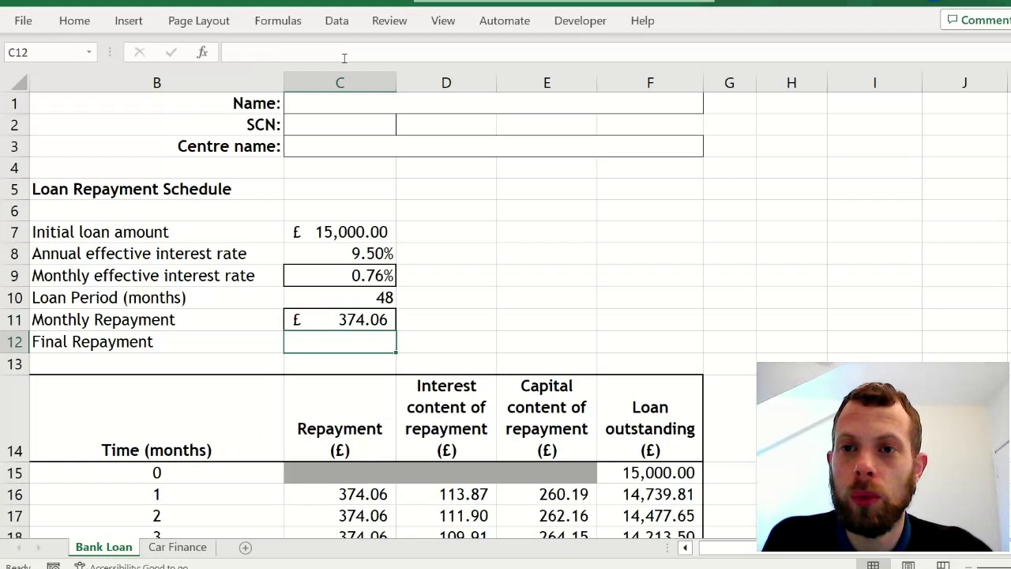
# - Adjust the month 48 repayment in C63 to =$C$11-0.07 and check the final loan outstanding in F63
pyautogui.click(474, 316)
pyautogui.scroll(-12, 474, 316)
pyautogui.click(474, 316)
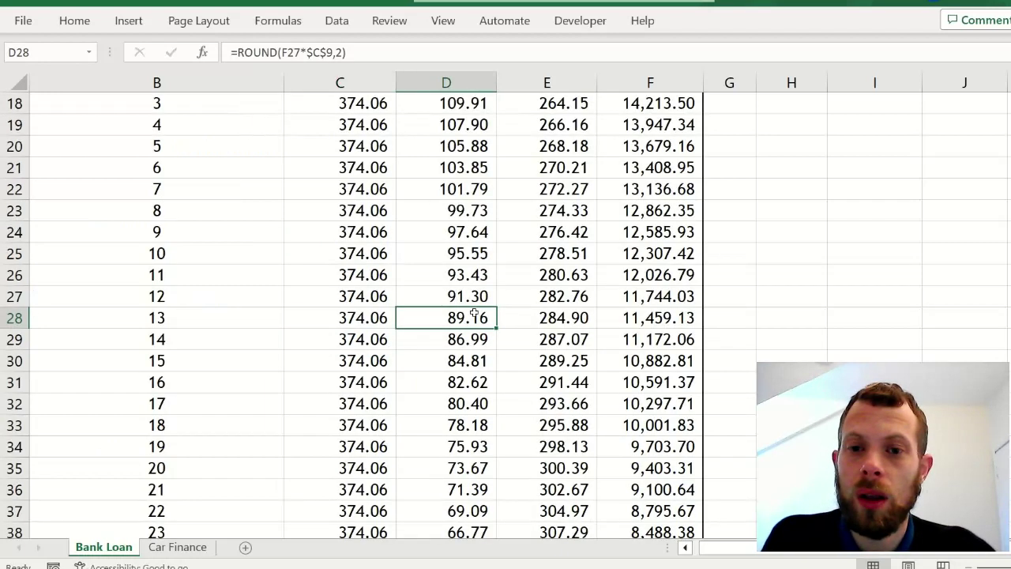
pyautogui.press('pagedown')
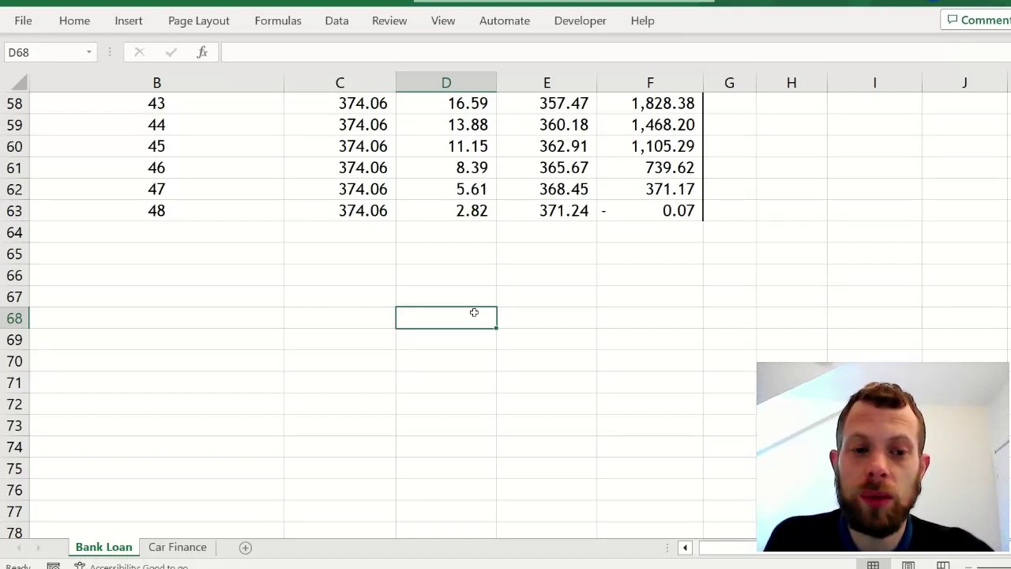
pyautogui.click(373, 210)
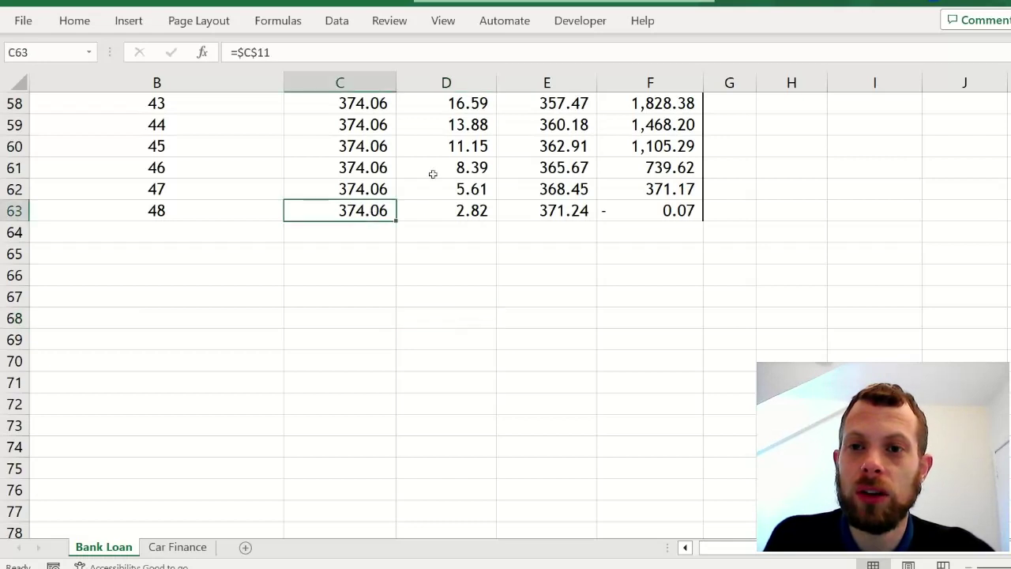
pyautogui.click(357, 50)
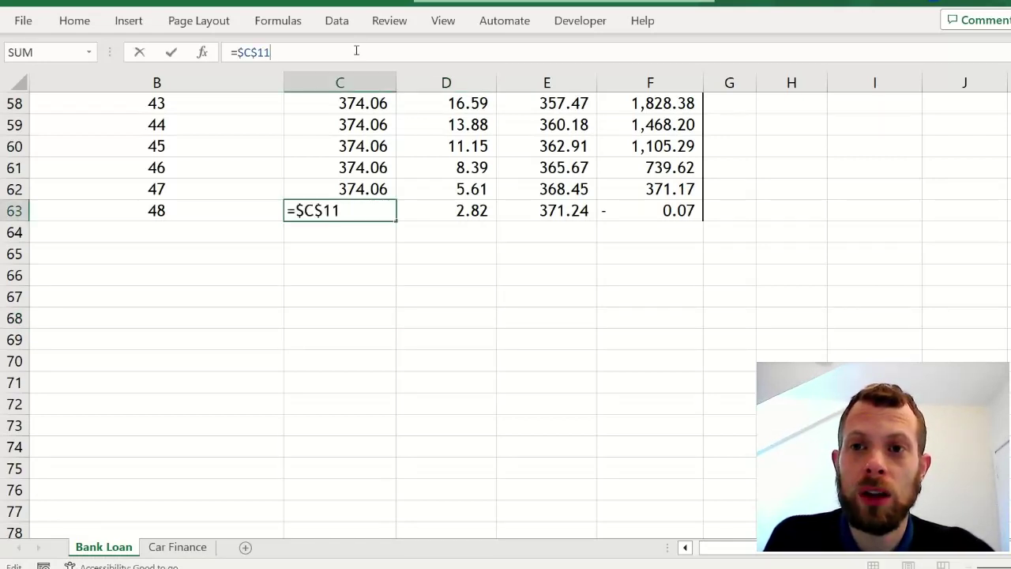
pyautogui.write('-0.07')
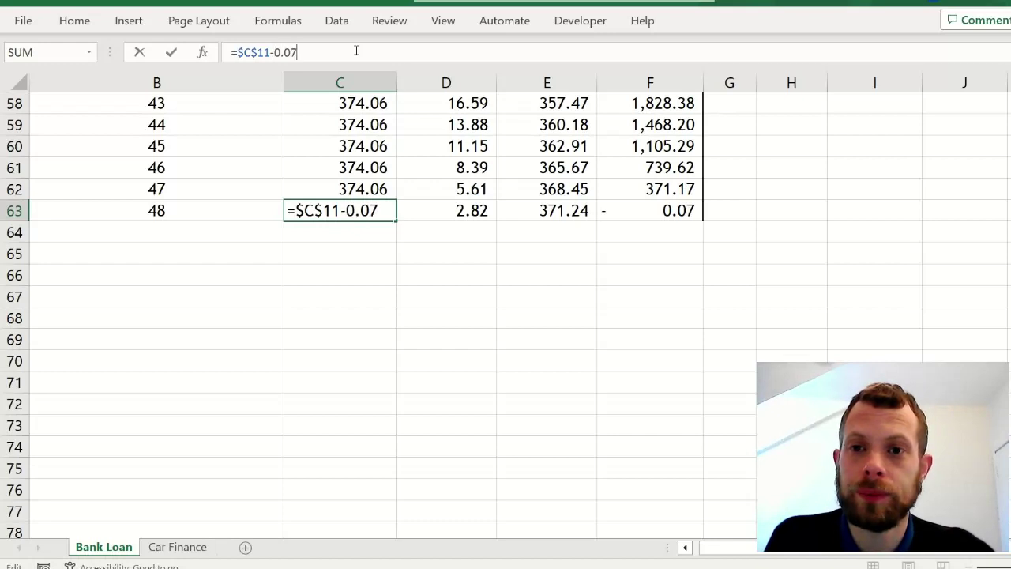
pyautogui.press('Return')
pyautogui.click(670, 211)
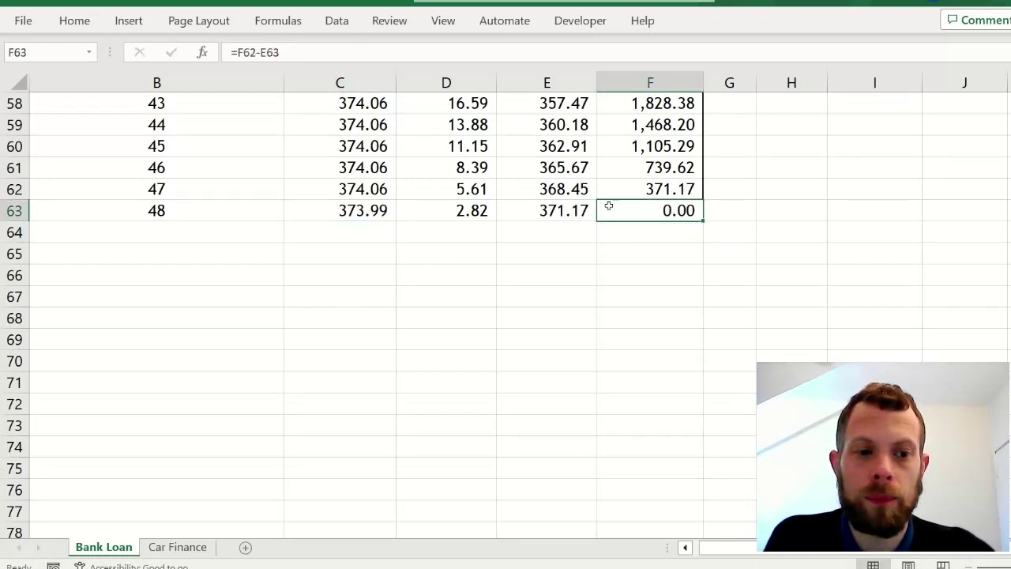
# - Link the Final Repayment cell C12 to the month 48 repayment with =C63
pyautogui.click(354, 210)
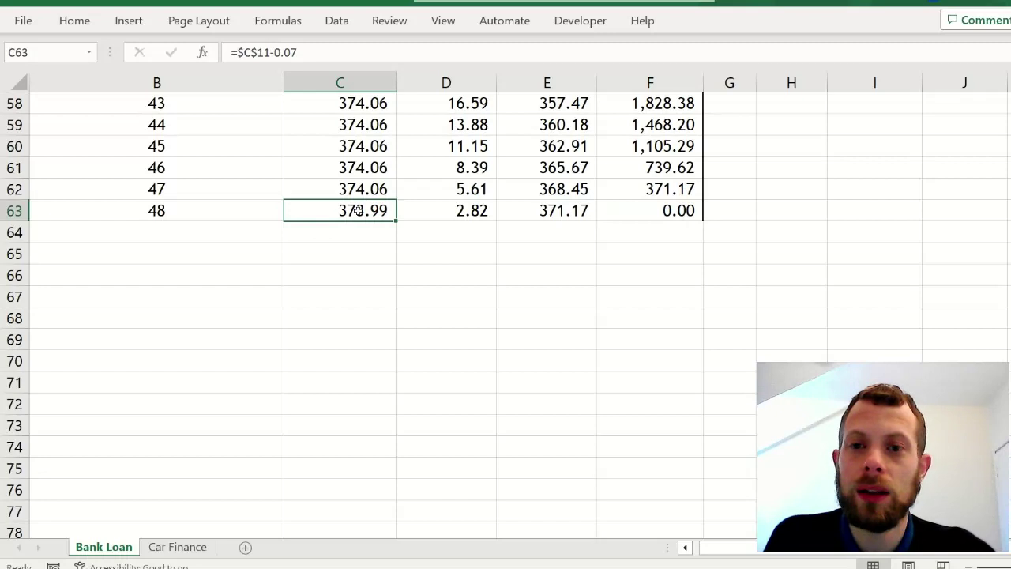
pyautogui.scroll(19, 358, 210)
pyautogui.click(358, 210)
pyautogui.click(363, 337)
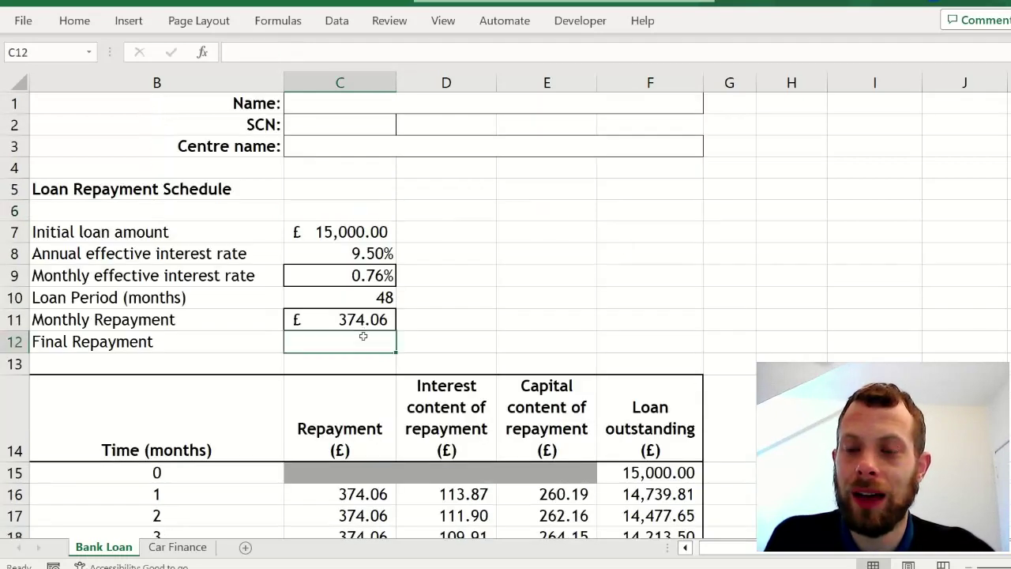
pyautogui.write('=C63')
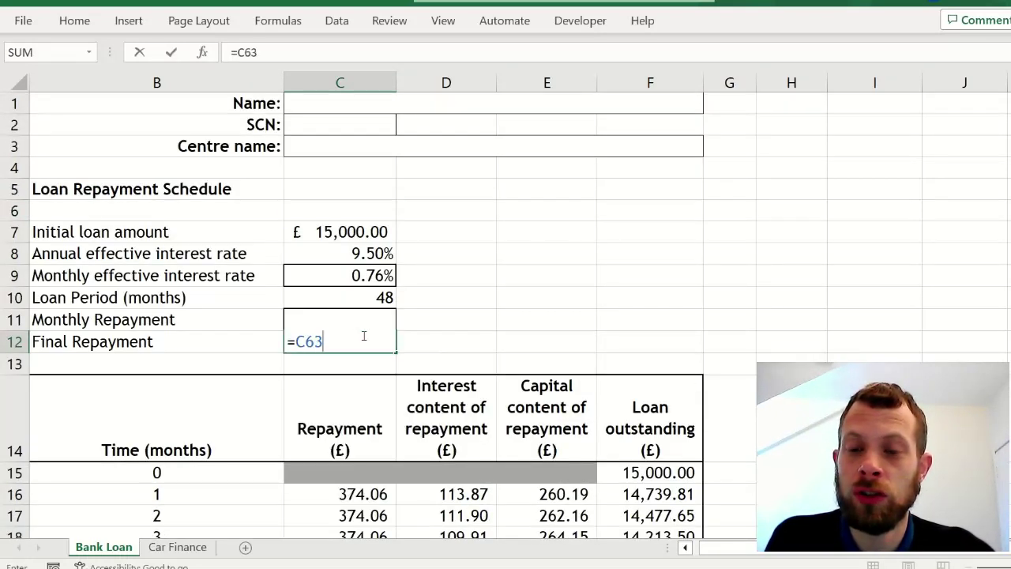
pyautogui.press('Return')
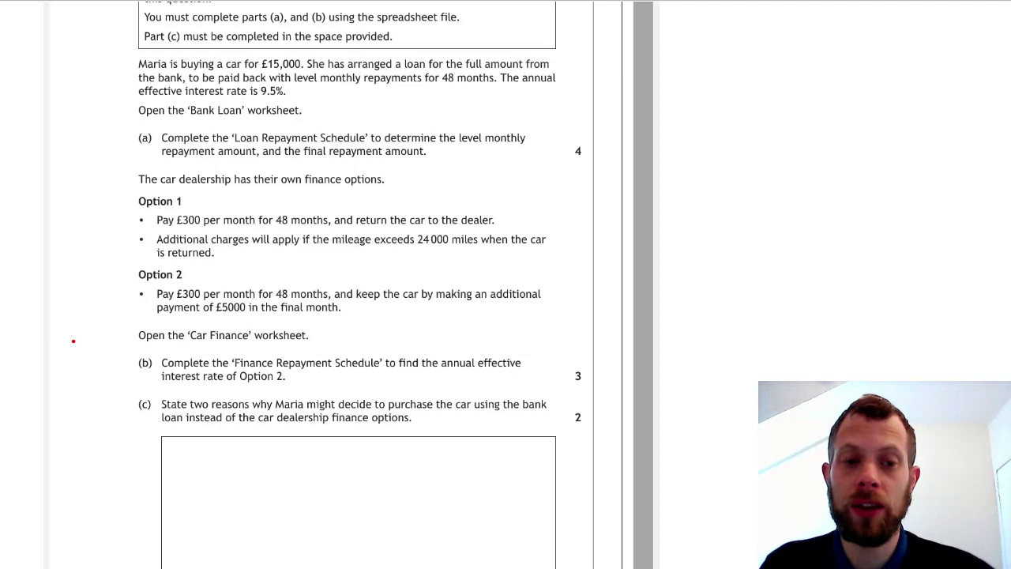
# - Switch to the Car Finance worksheet in Excel and enter a trial annual effective interest rate of 5% in C8
pyautogui.hotkey('alt', 'Tab')
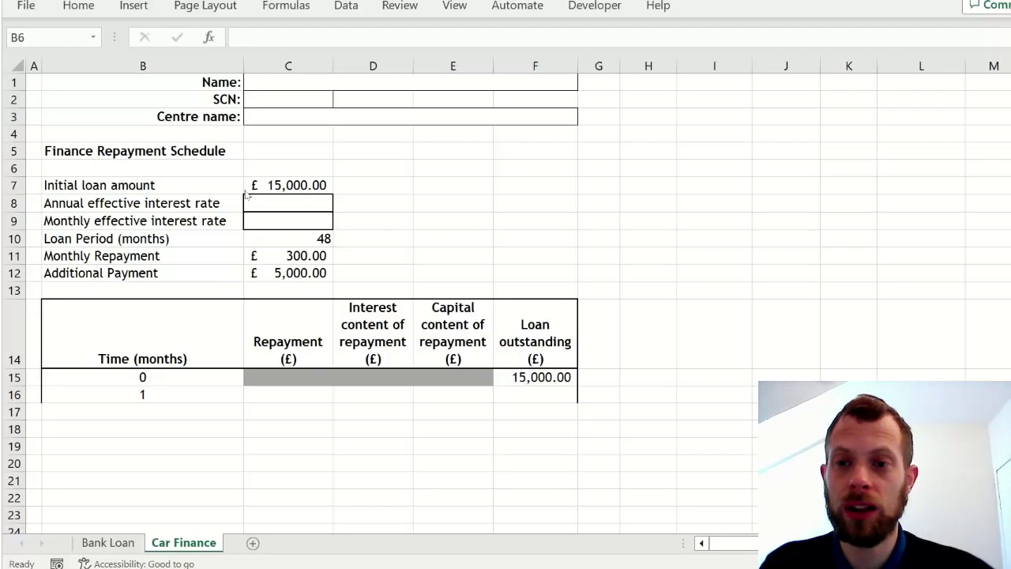
pyautogui.click(292, 200)
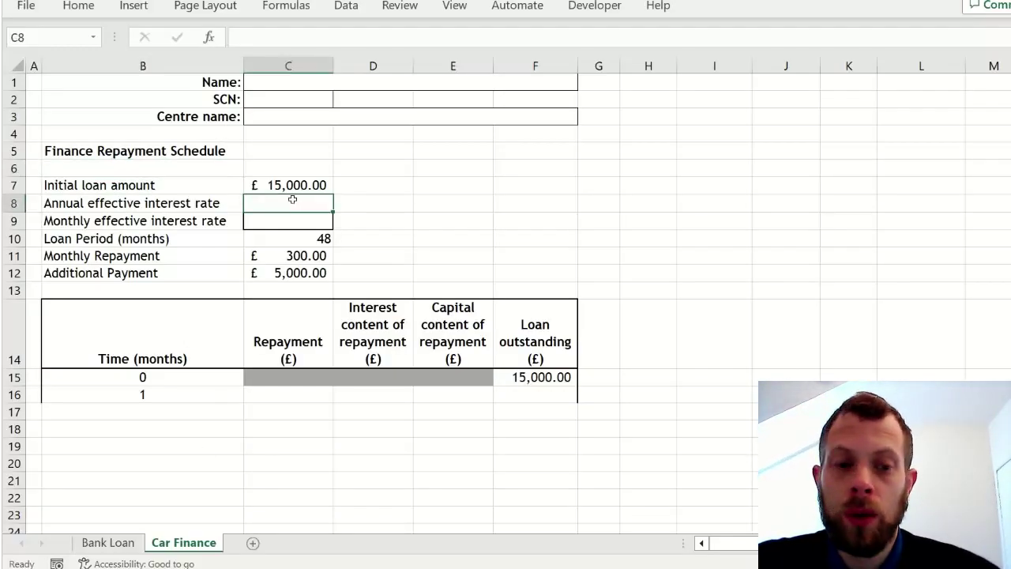
pyautogui.write('=')
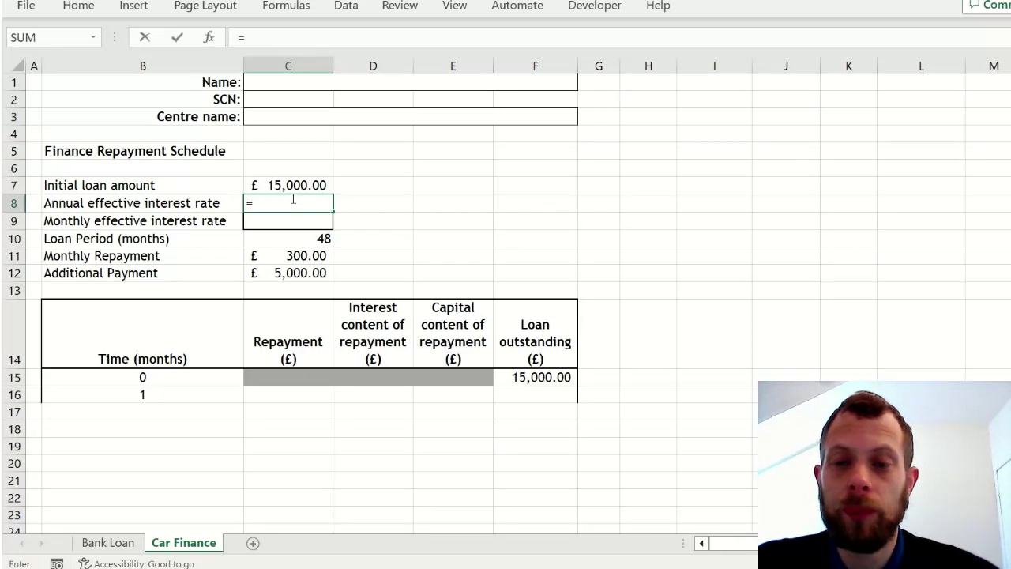
pyautogui.press('BackSpace')
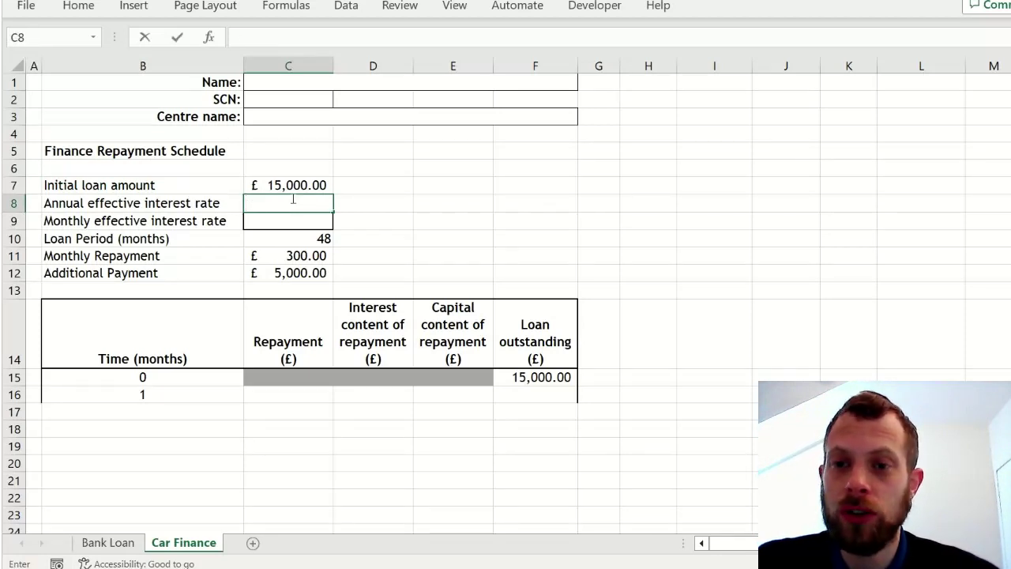
pyautogui.write('5%')
pyautogui.press('Return')
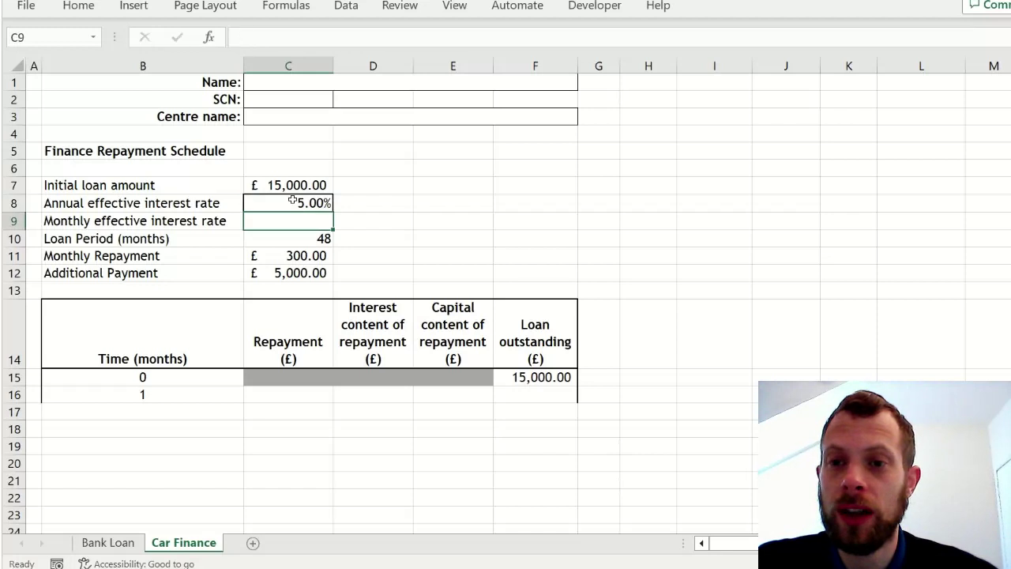
# - Calculate the monthly effective interest rate in C9 with =(1+C8)^(1/12)-1
pyautogui.write('=(1+')
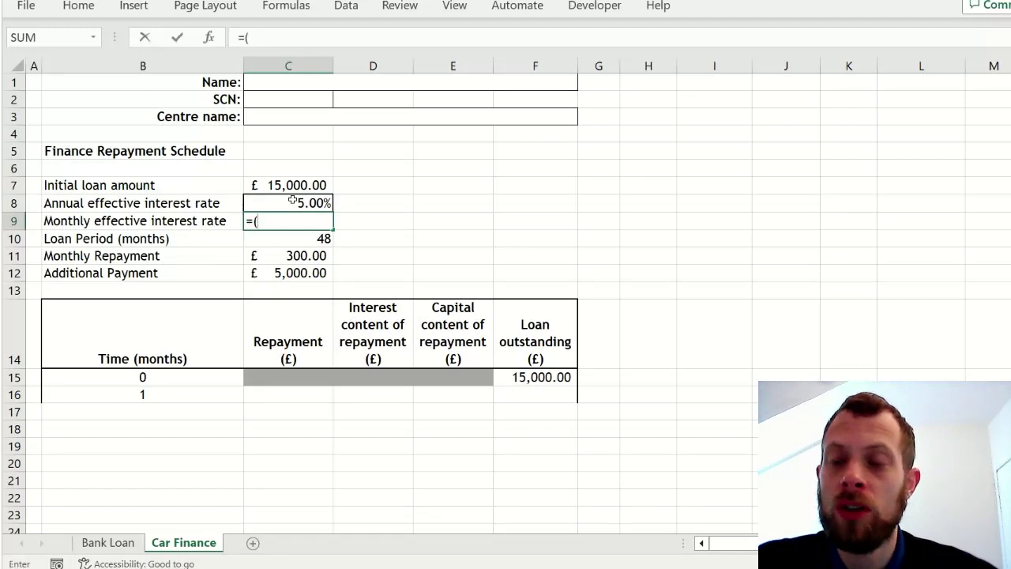
pyautogui.click(293, 202)
pyautogui.write(')^(1/1')
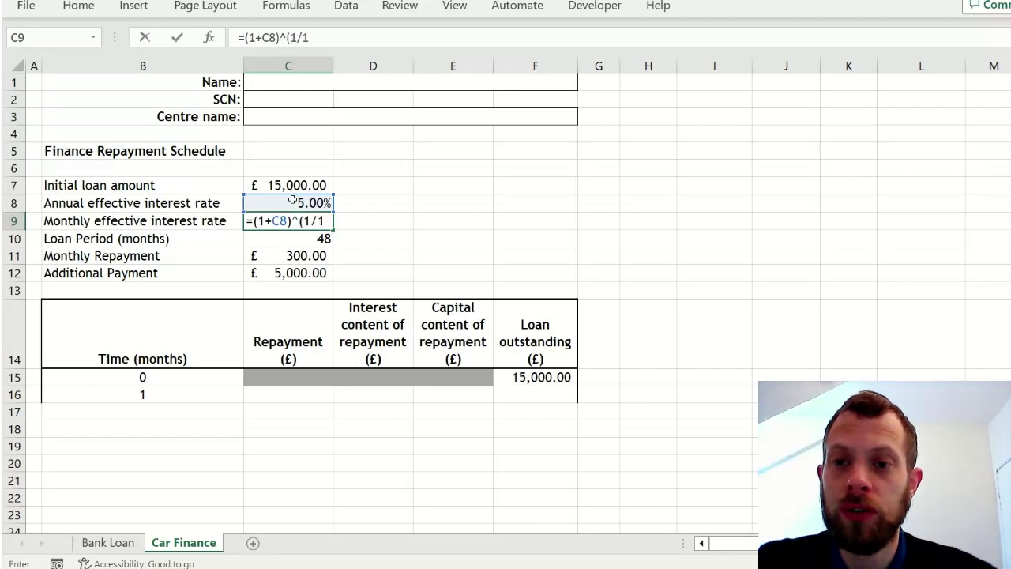
pyautogui.write('2)-1')
pyautogui.hotkey('ctrl', 'Return')
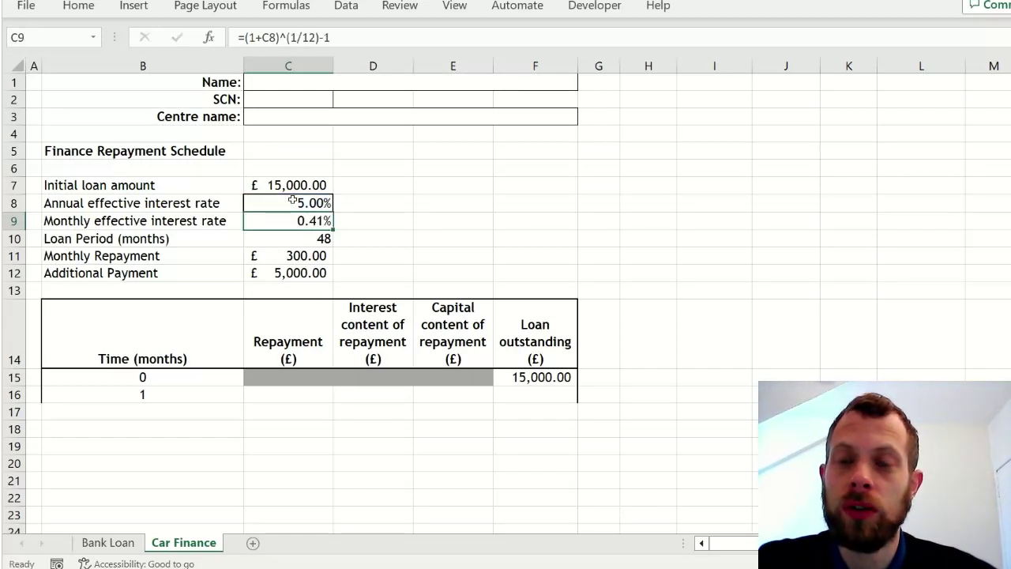
pyautogui.press('Return')
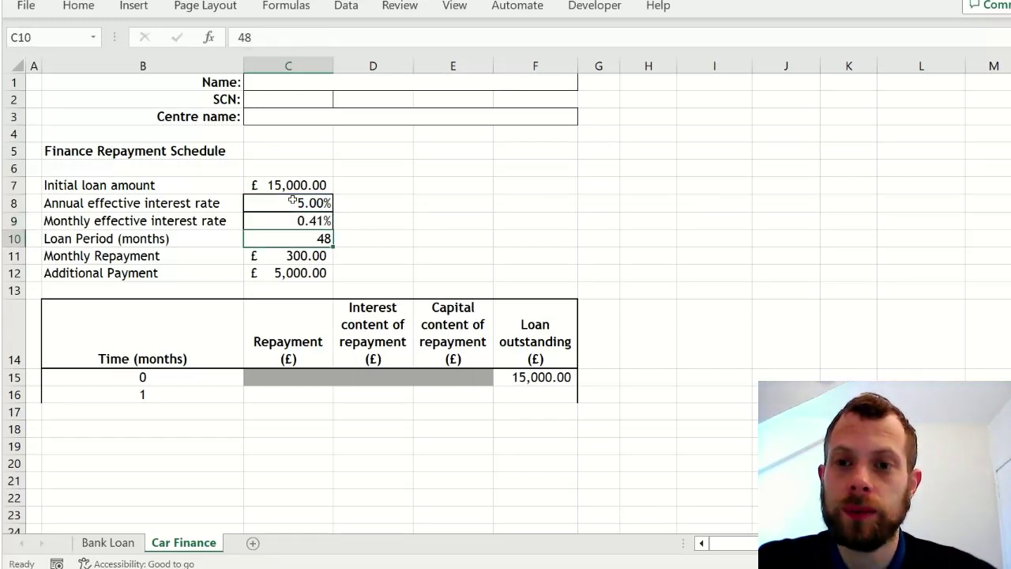
# - Set the month 1 repayment in C16 to an absolute reference to the monthly repayment, =$C$11
pyautogui.click(299, 395)
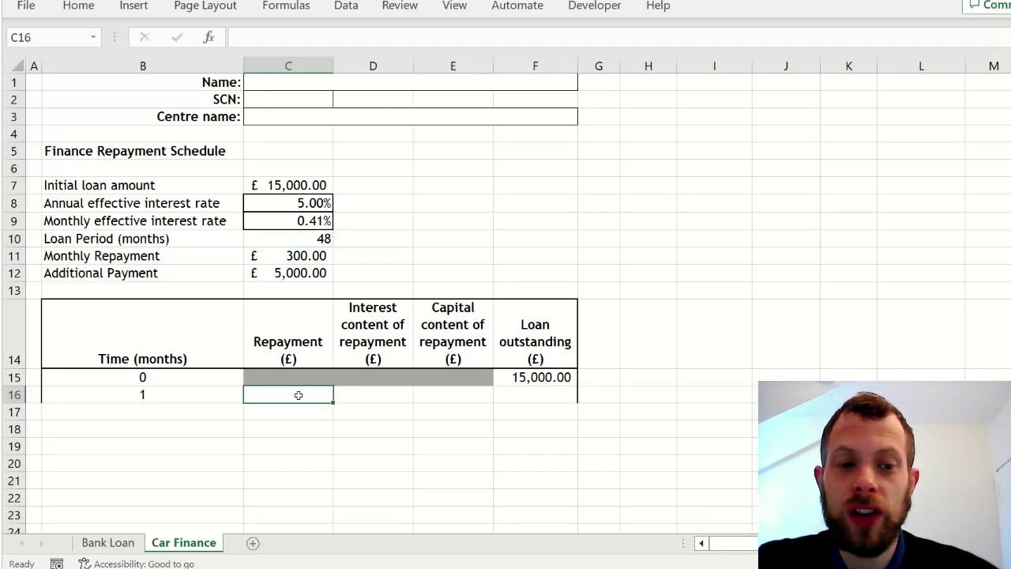
pyautogui.write('=')
pyautogui.click(305, 255)
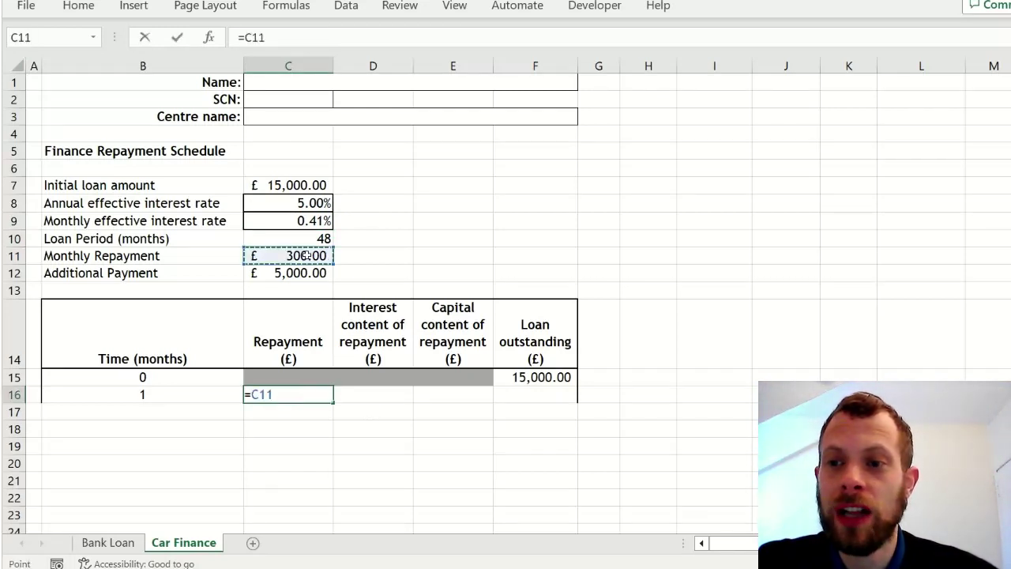
pyautogui.press('F4')
pyautogui.press('Return')
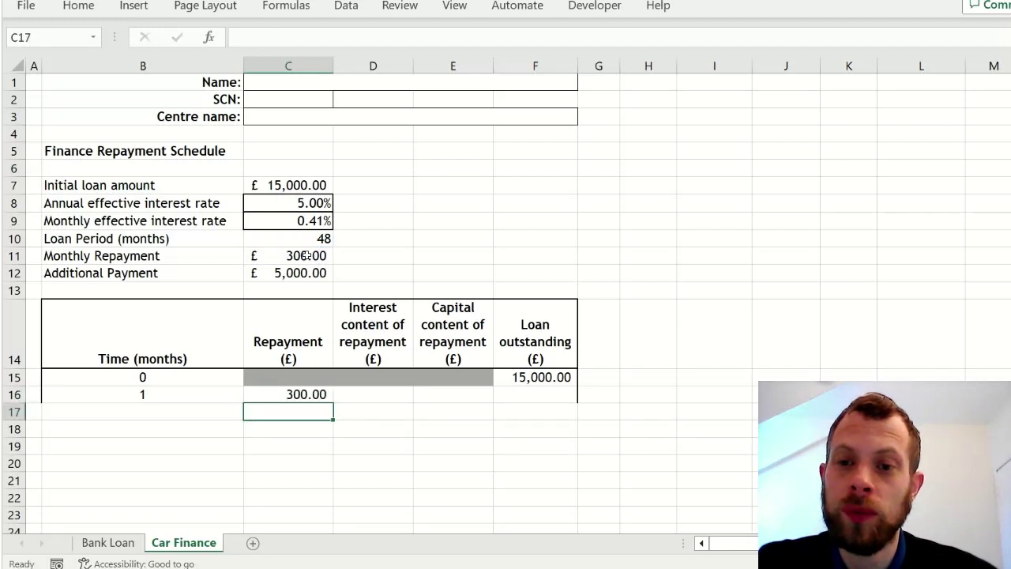
# - Calculate the month 1 interest content in D16, rounded to two decimal places, with =ROUND(F15*$C$9,2)
pyautogui.press('Up')
pyautogui.press('Right')
pyautogui.write('=round(')
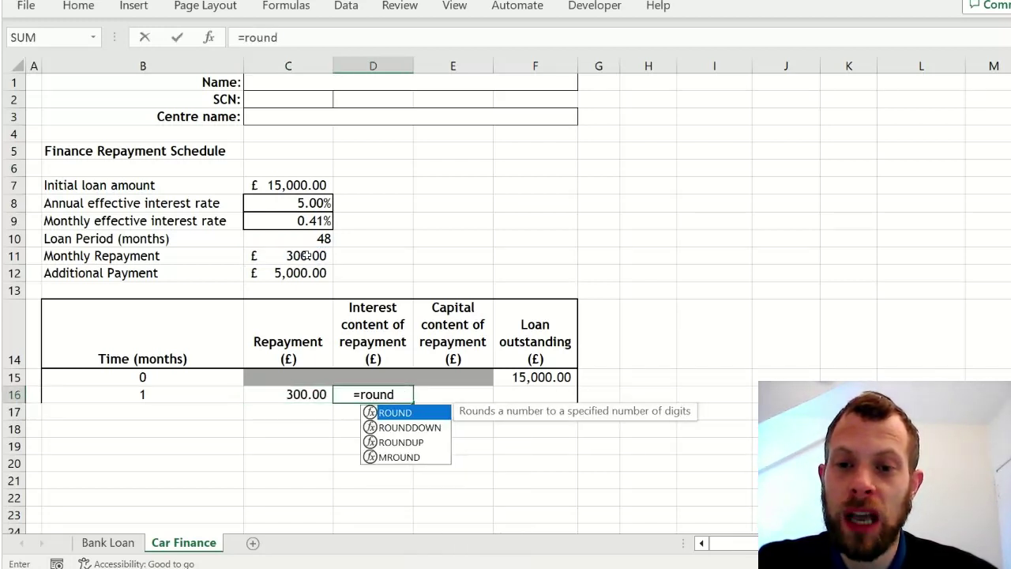
pyautogui.click(541, 377)
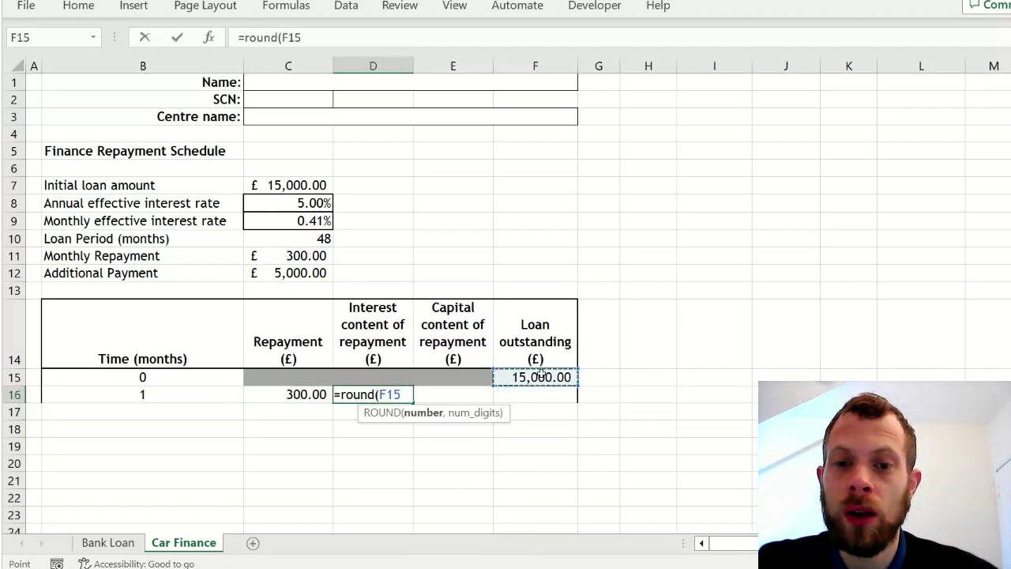
pyautogui.write('*')
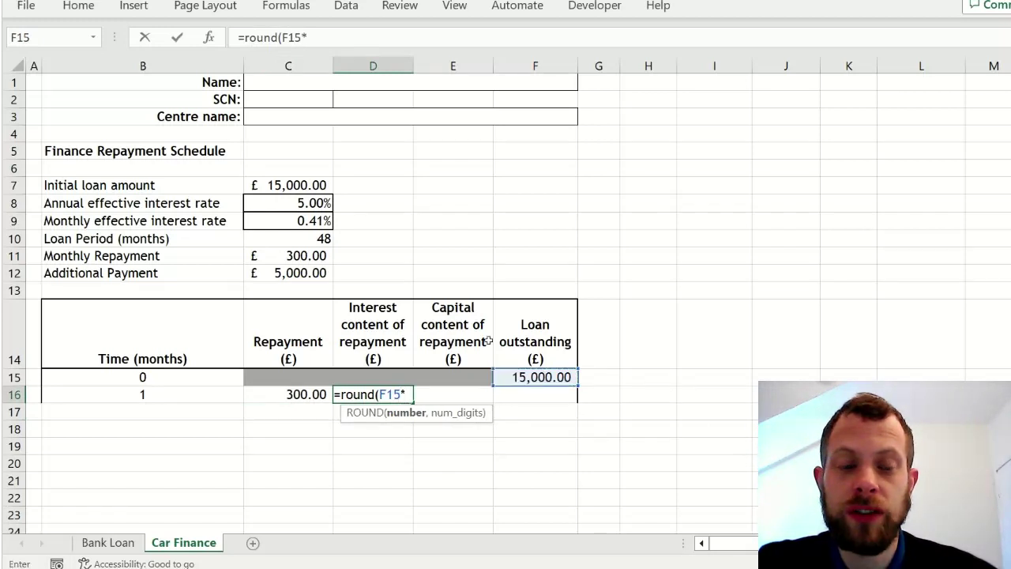
pyautogui.click(289, 220)
pyautogui.press('F4')
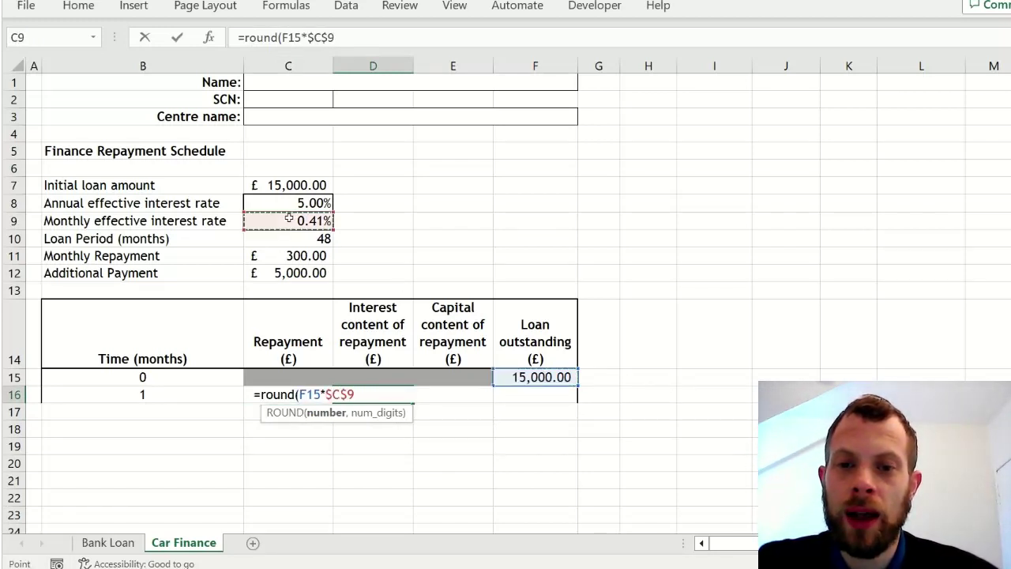
pyautogui.write(',2)')
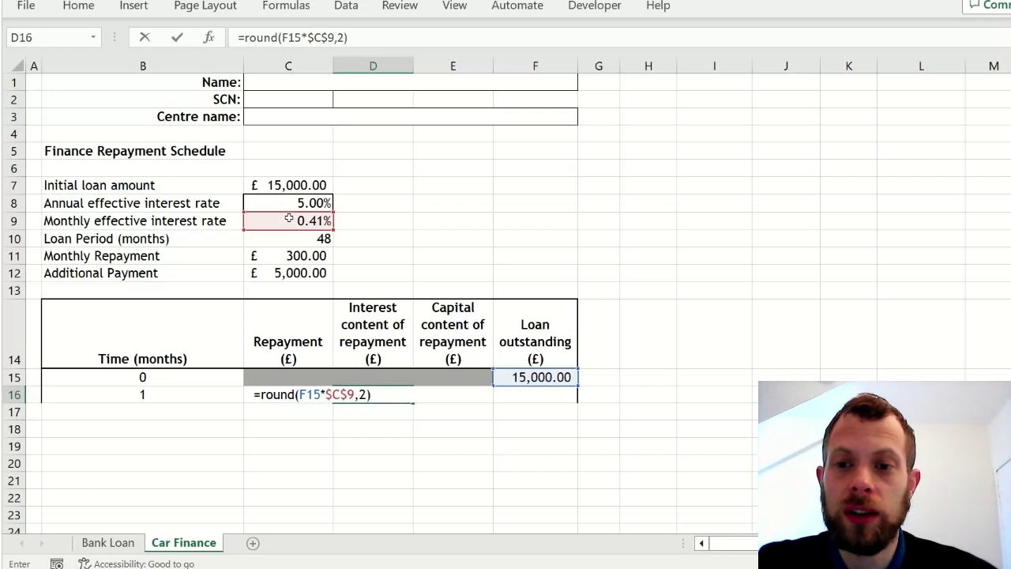
pyautogui.press('Return')
# - Calculate the month 1 capital content of the repayment in E16 with =C16-D16
pyautogui.press('Up')
pyautogui.press('Right')
pyautogui.write('=')
pyautogui.click(289, 390)
pyautogui.write('-')
pyautogui.click(376, 395)
pyautogui.press('Return')
# - Calculate the loan outstanding after month 1 in F16 with =F15-E16
pyautogui.press('Up')
pyautogui.press('Right')
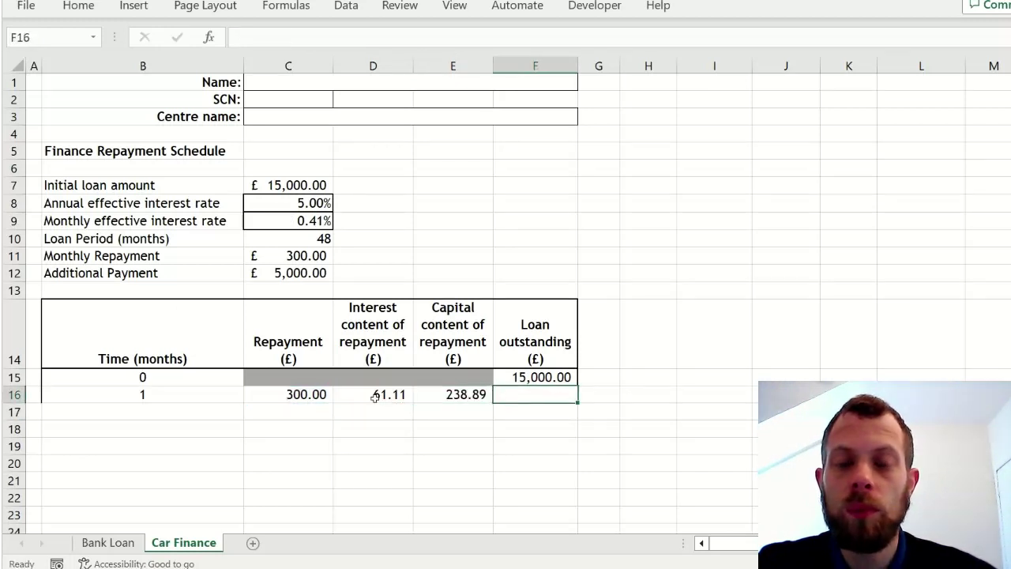
pyautogui.write('=')
pyautogui.click(527, 377)
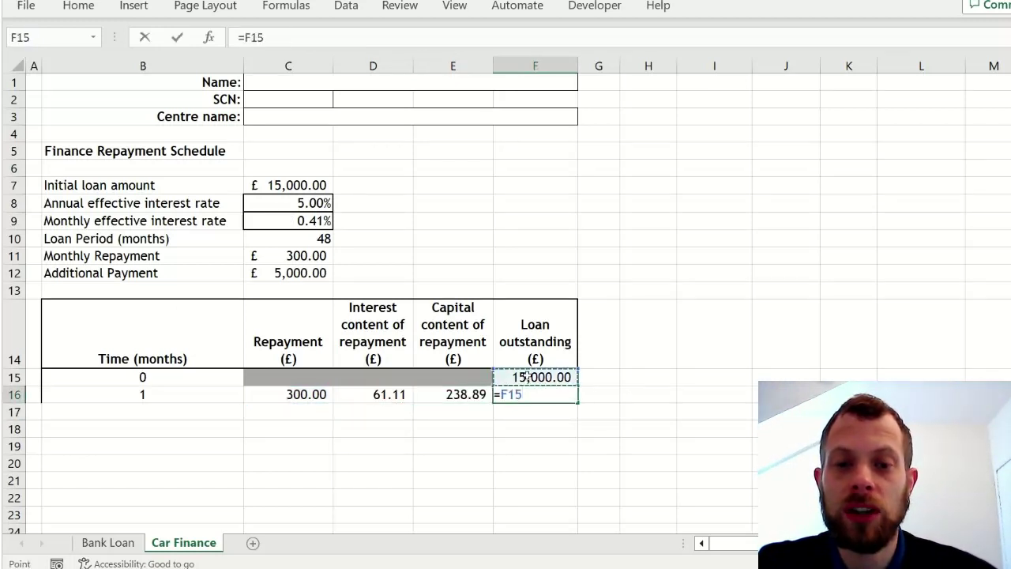
pyautogui.write('-')
pyautogui.click(470, 393)
pyautogui.press('Return')
# - Display the worksheet's formulas to check row 16 of the schedule across to column F, and return to value view
pyautogui.hotkey('ctrl', '`')
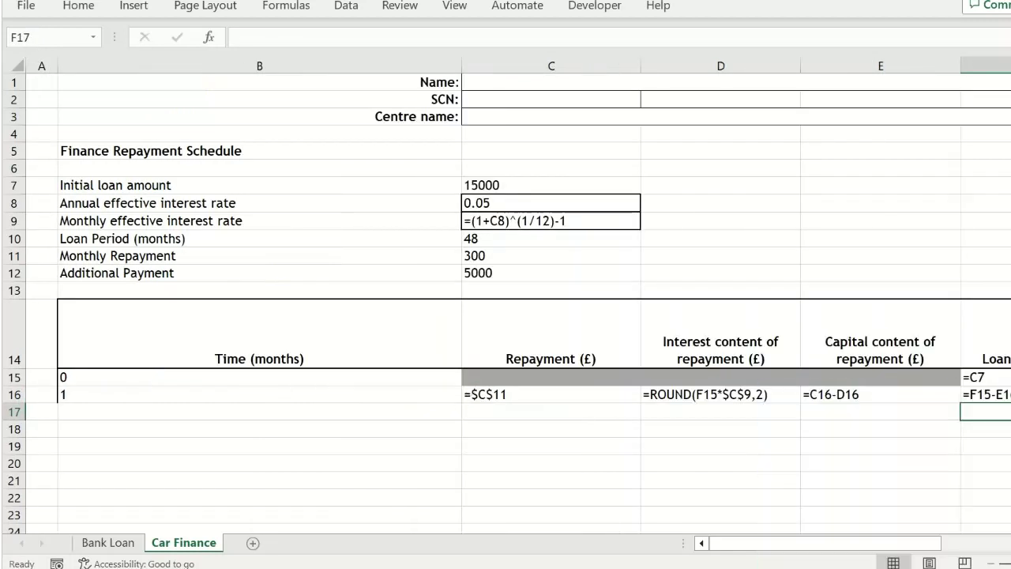
pyautogui.moveTo(818, 544); pyautogui.dragTo(859, 552)
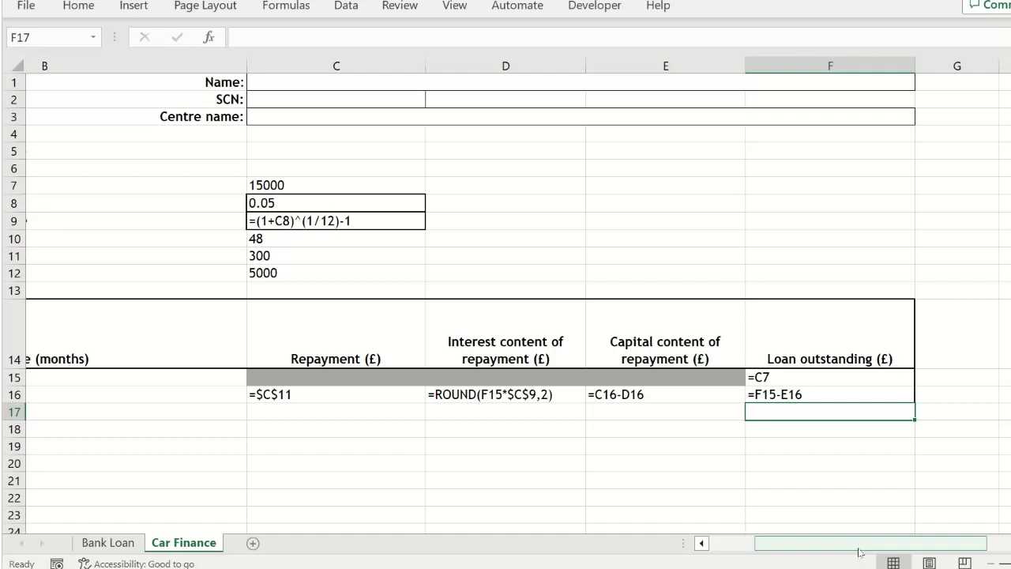
pyautogui.hotkey('ctrl', '`')
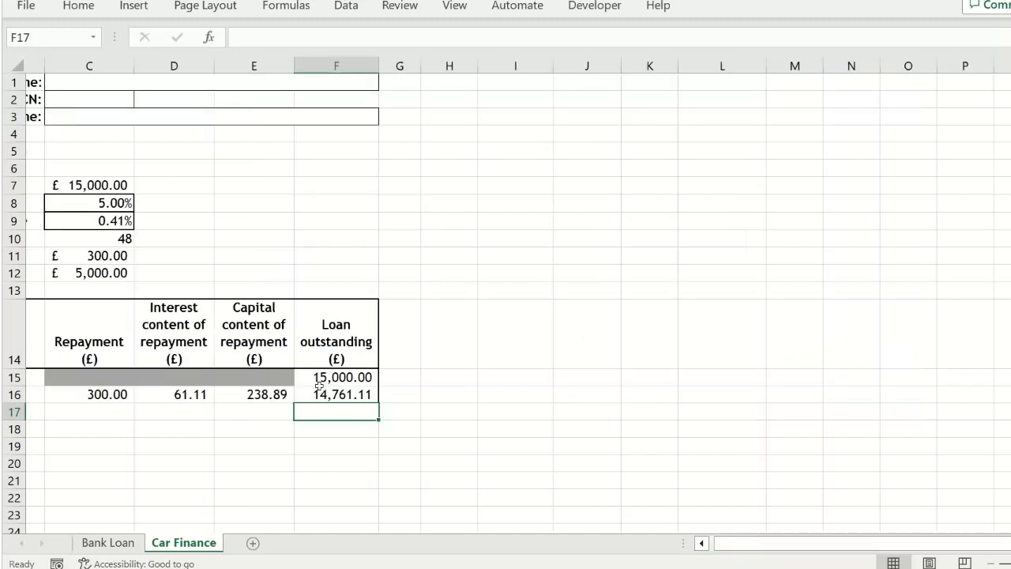
pyautogui.hscroll(-3, 174, 377)
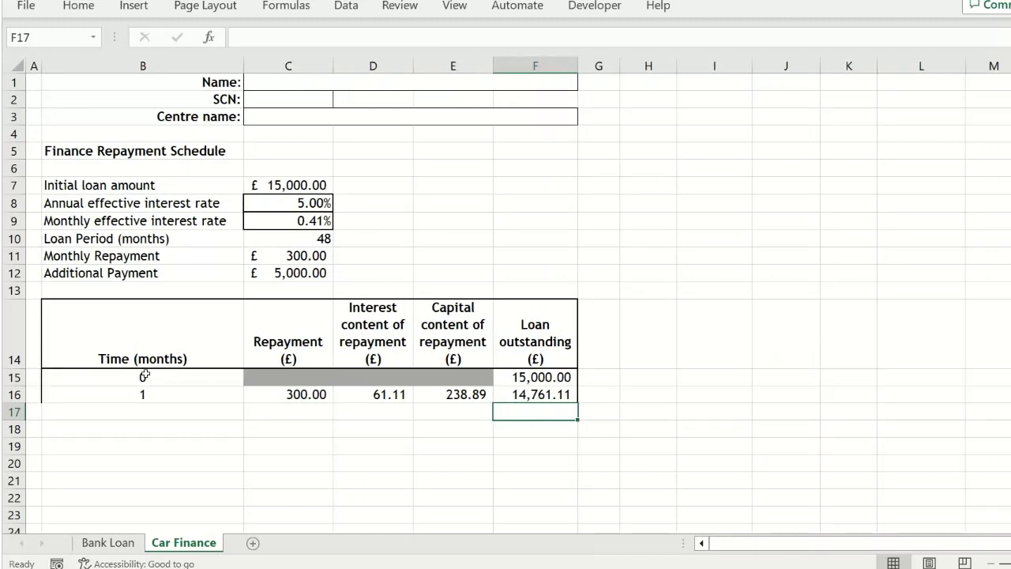
# - Extend the Time (months) series in column B from months 0 and 1 down to month 48
pyautogui.moveTo(144, 377); pyautogui.dragTo(145, 393)
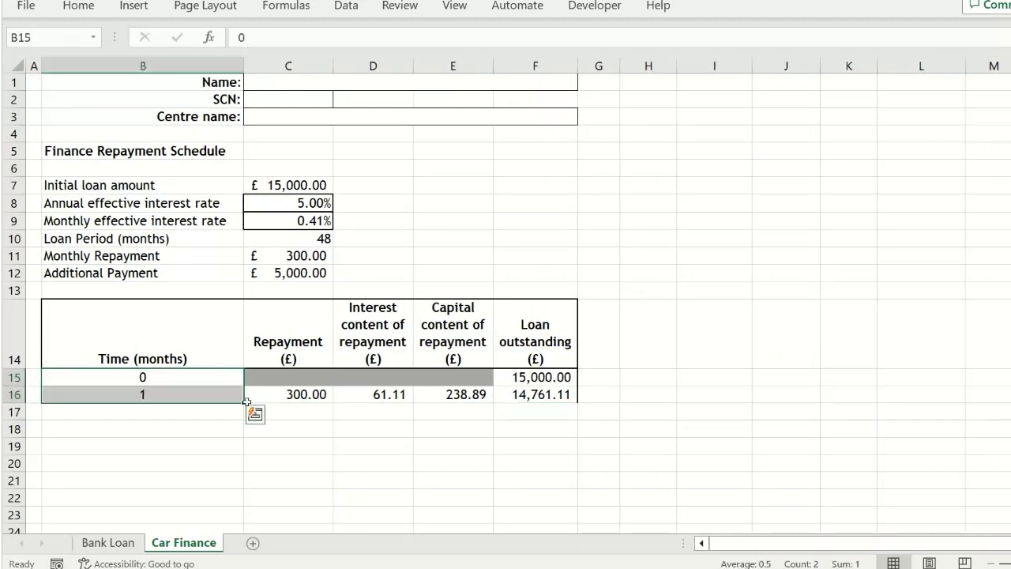
pyautogui.moveTo(245, 402); pyautogui.dragTo(233, 378)
pyautogui.click(400, 358)
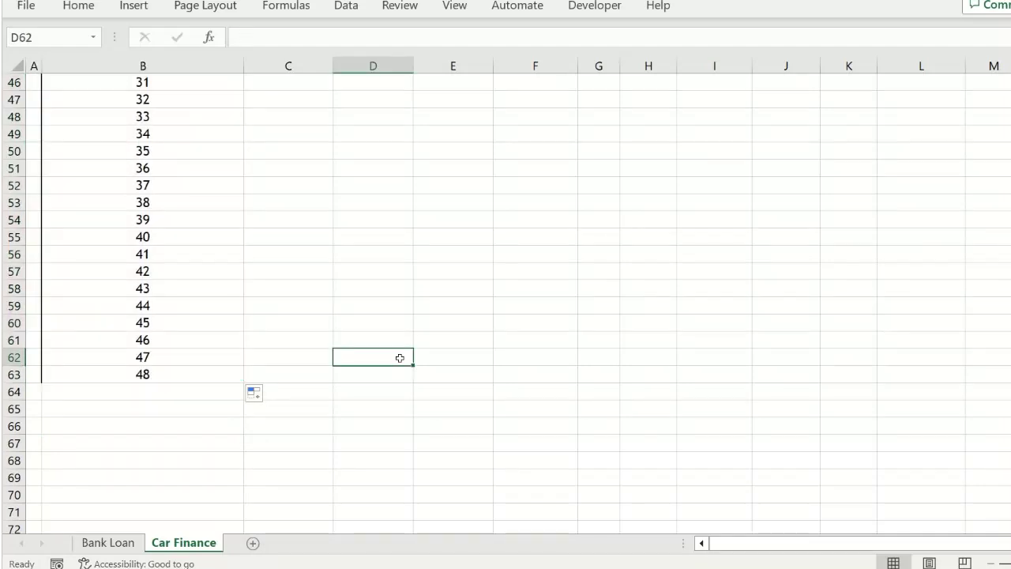
# - Fill the month 1 formulas in C16:F16 down the schedule to month 48
pyautogui.hotkey('ctrl', 'Up')
pyautogui.moveTo(302, 392); pyautogui.dragTo(515, 393)
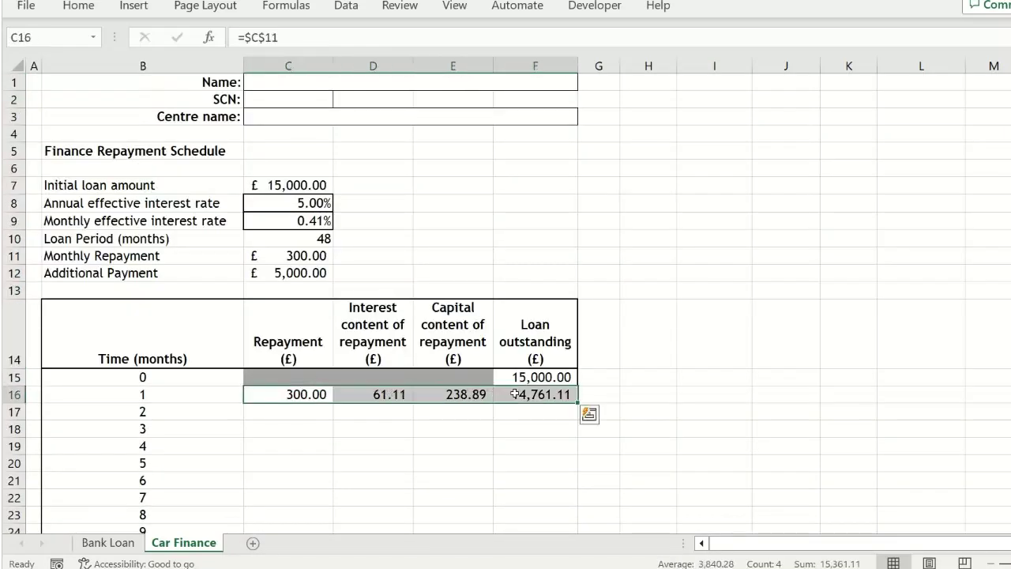
pyautogui.doubleClick(576, 400)
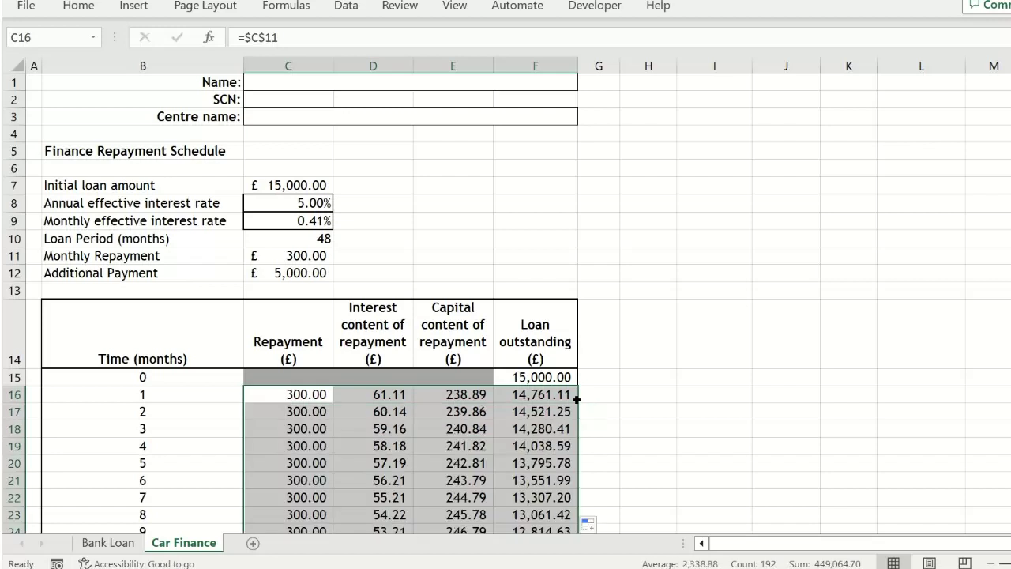
# - Add the additional payment in C12 to the month 48 repayment formula in C63, making it =$C$11+C12
pyautogui.click(621, 420)
pyautogui.press('pagedown')
pyautogui.press('pagedown')
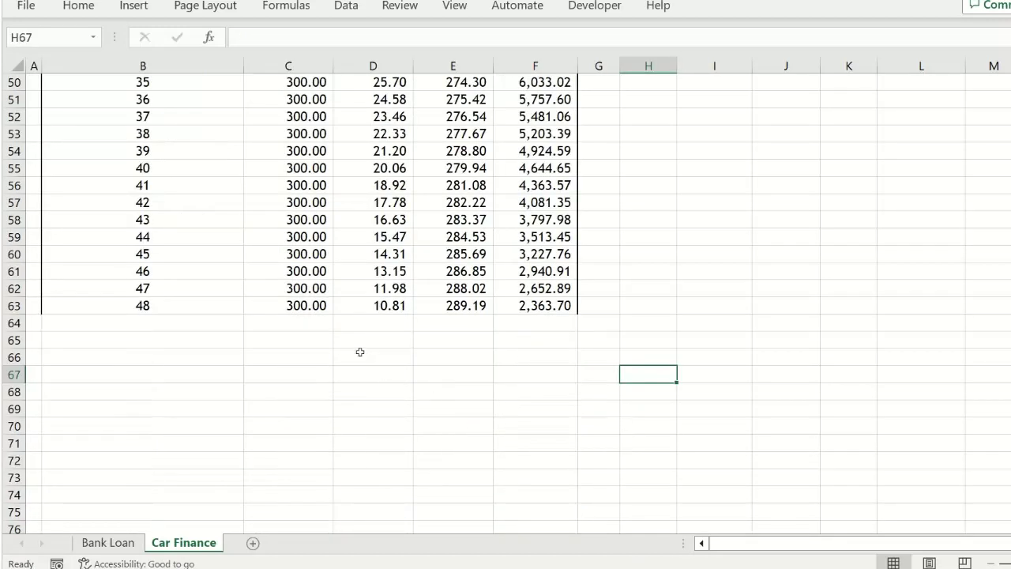
pyautogui.click(295, 311)
pyautogui.click(363, 32)
pyautogui.write('+')
pyautogui.scroll(16, 395, 228)
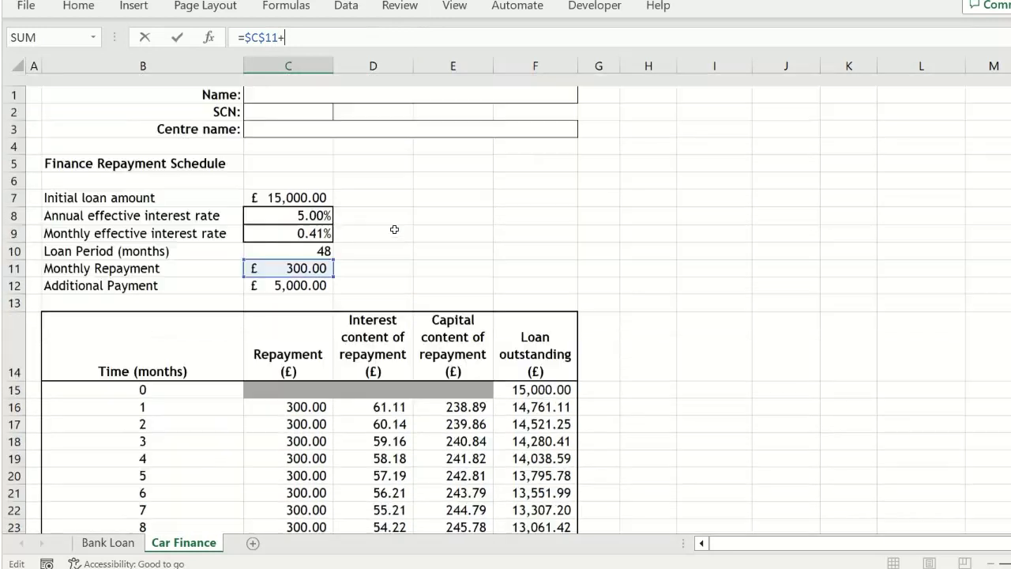
pyautogui.click(314, 271)
pyautogui.press('Return')
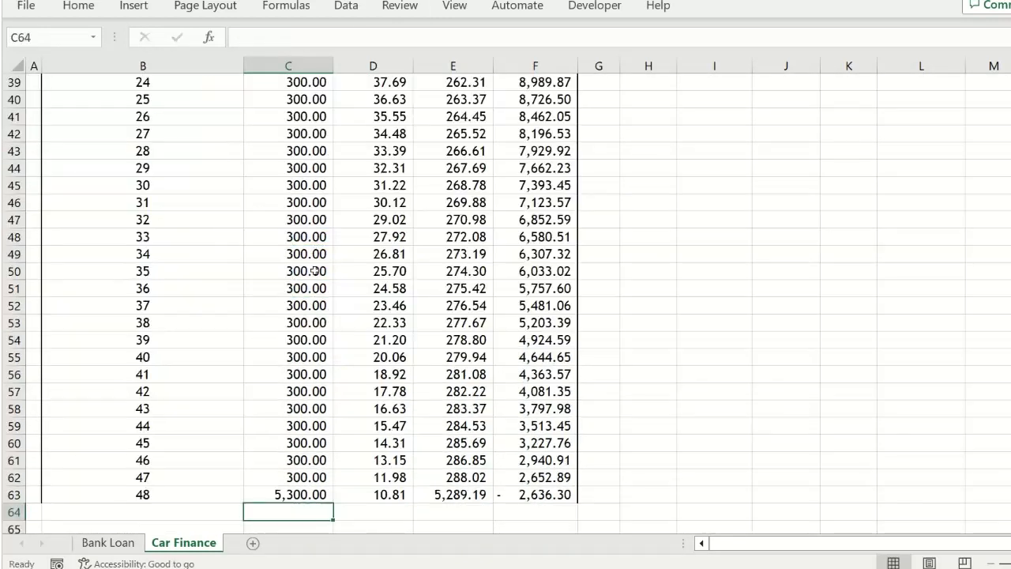
# - Run Goal Seek to set the final loan outstanding in F63 to 0 by changing the annual effective interest rate in C8
pyautogui.click(530, 495)
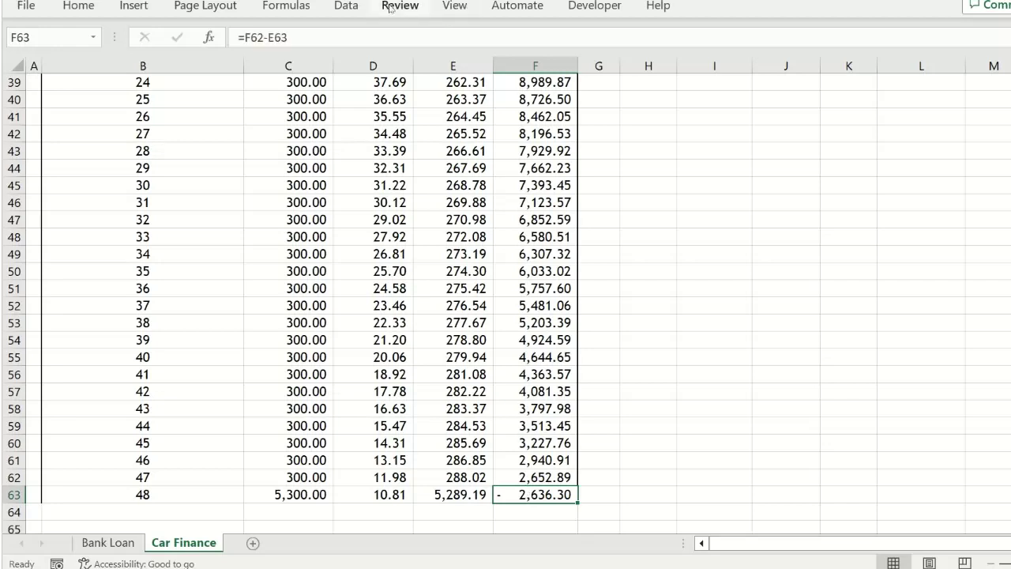
pyautogui.click(334, 7)
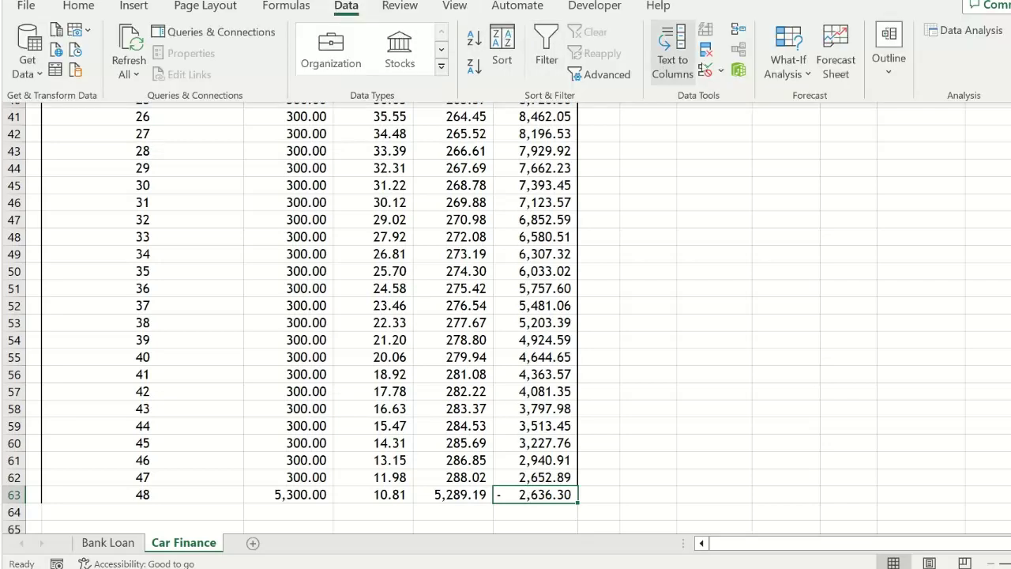
pyautogui.click(775, 71)
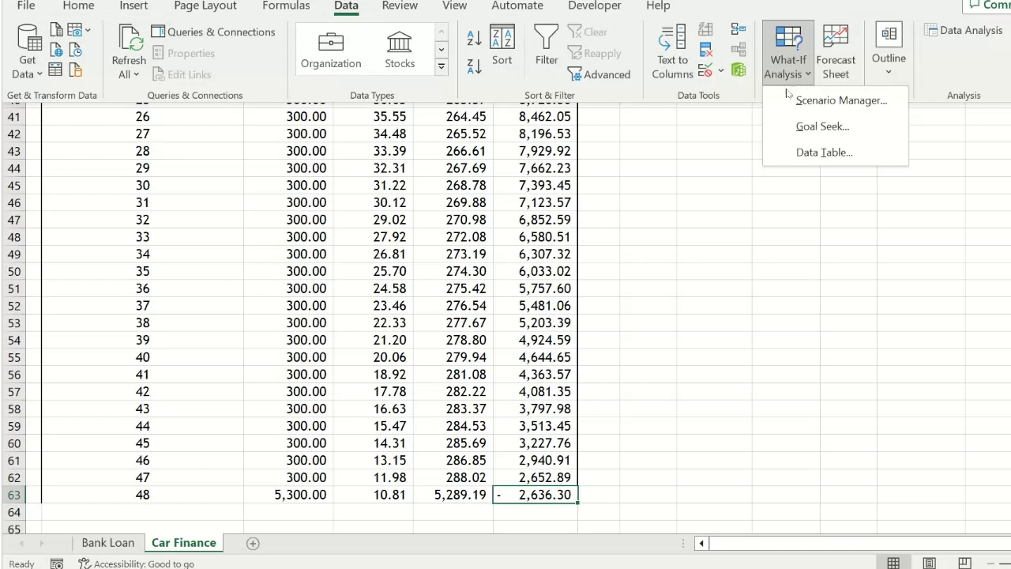
pyautogui.click(808, 127)
pyautogui.click(929, 210)
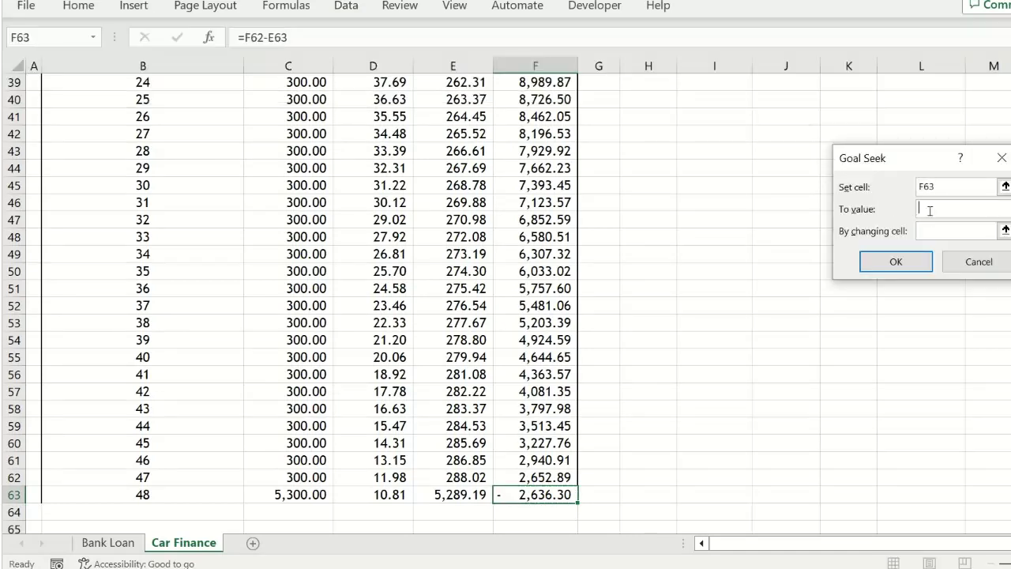
pyautogui.write('0')
pyautogui.click(940, 229)
pyautogui.scroll(10, 590, 282)
pyautogui.scroll(6, 589, 283)
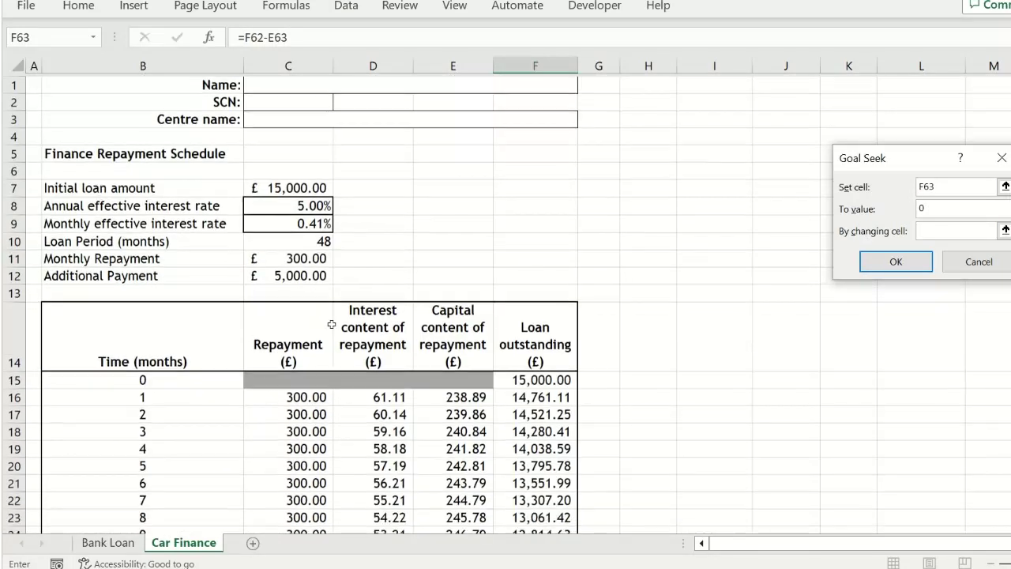
pyautogui.click(297, 199)
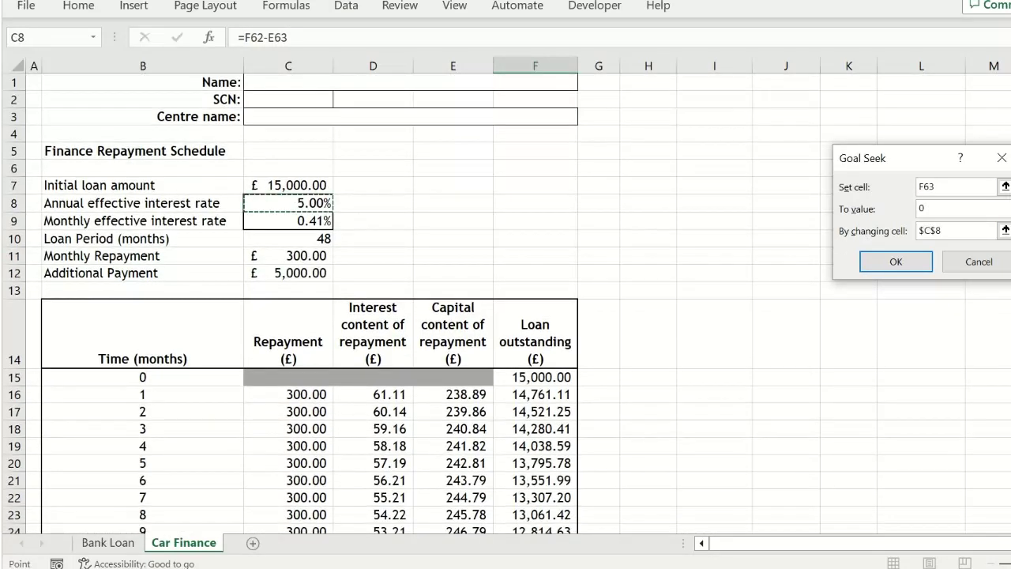
pyautogui.click(907, 269)
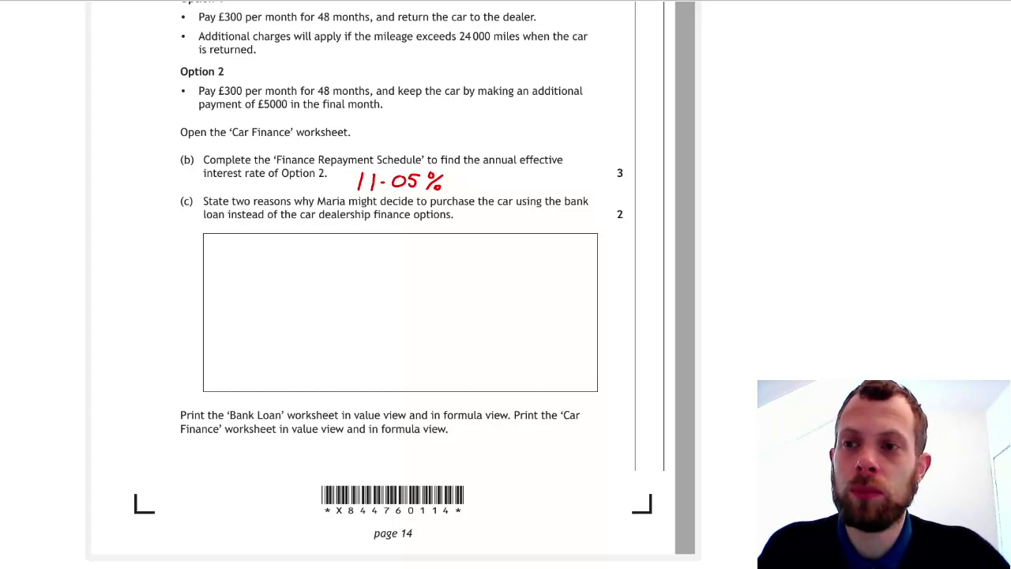
# - Switch to the exam paper and mark the 11.05% answer, the bank loan's 9.5% rate and Option 2's £5000 additional payment
pyautogui.moveTo(350, 200); pyautogui.dragTo(457, 202)
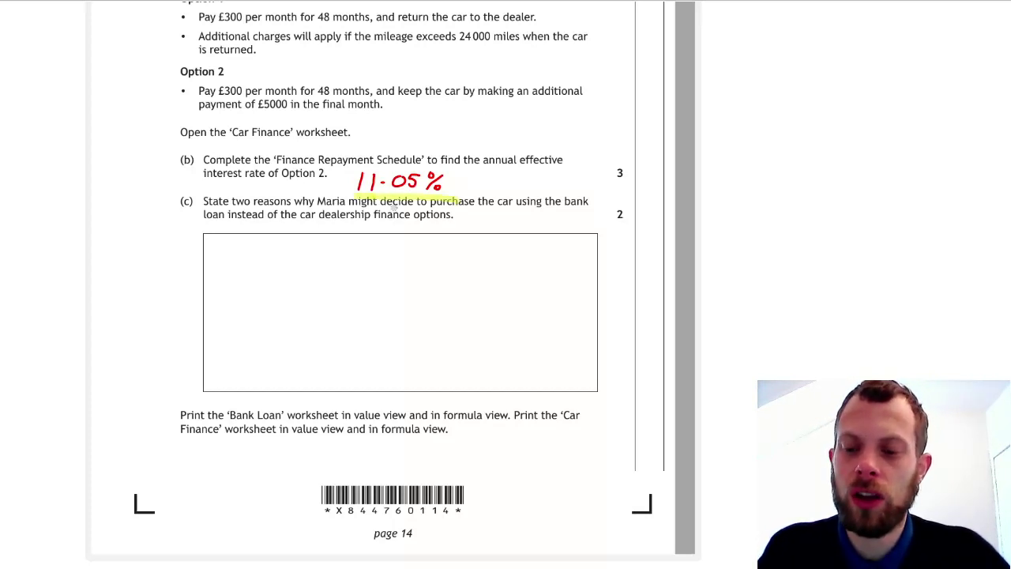
pyautogui.moveTo(390, 205); pyautogui.dragTo(363, 350)
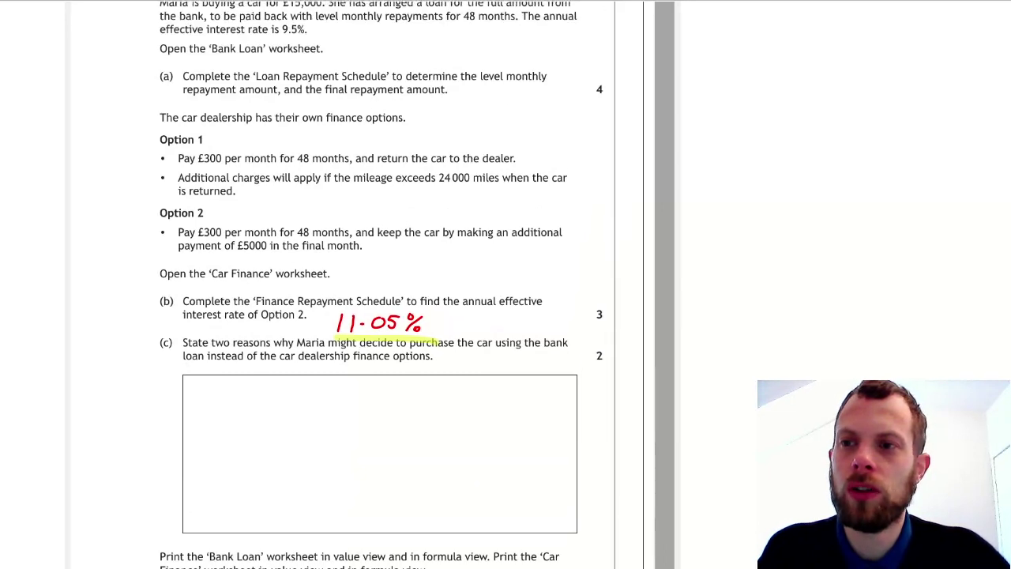
pyautogui.moveTo(281, 41); pyautogui.dragTo(317, 41)
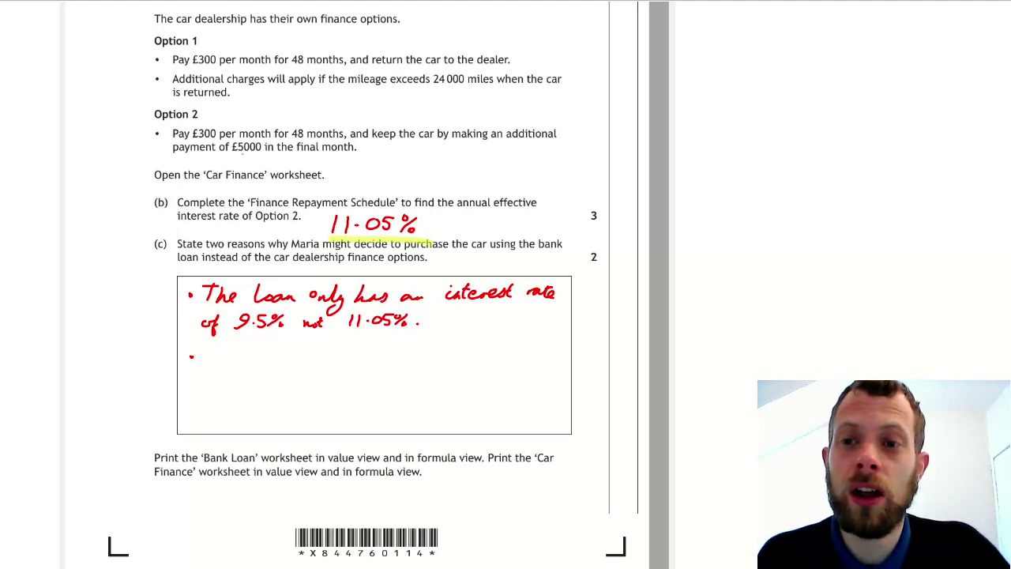
pyautogui.moveTo(235, 156); pyautogui.dragTo(267, 158)
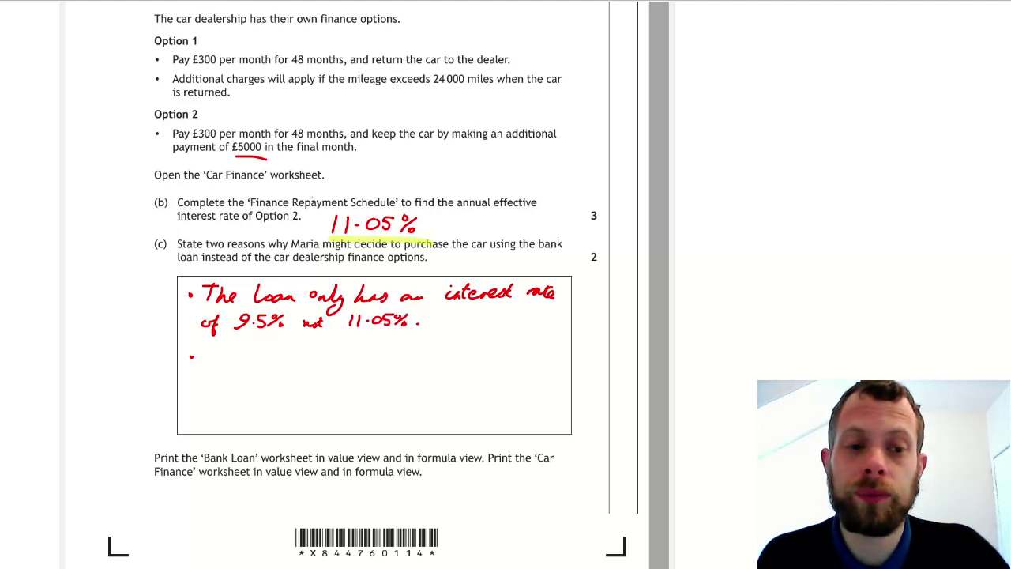